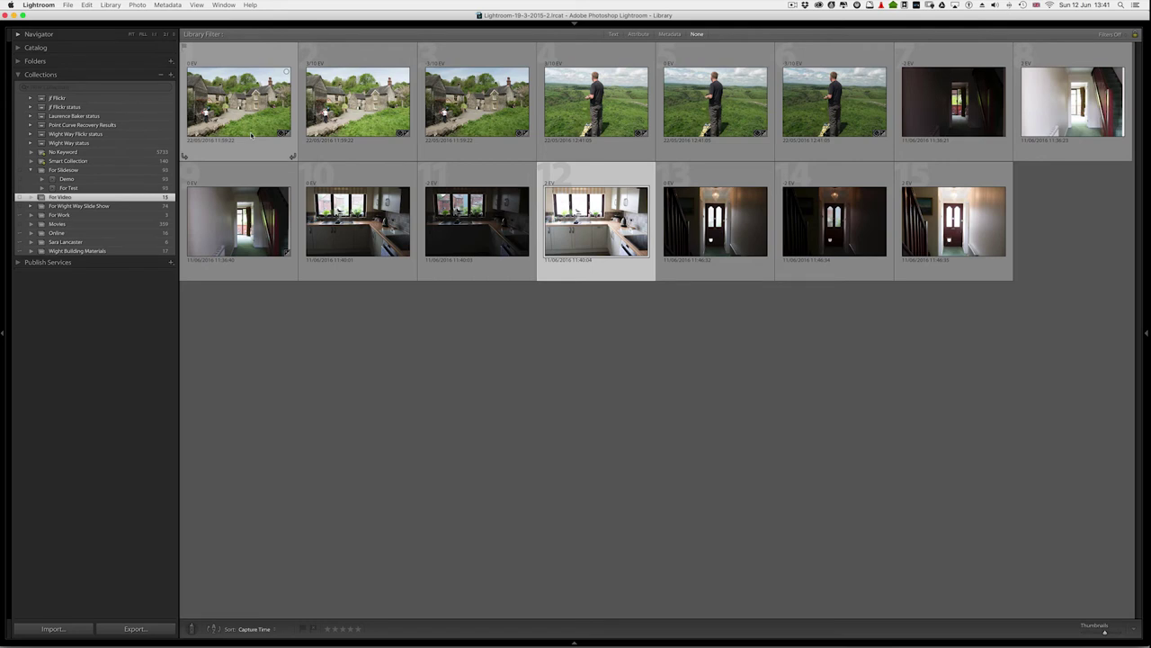
# - Display the photos of the 2016 folder "April 03"
pyautogui.click(68, 48)
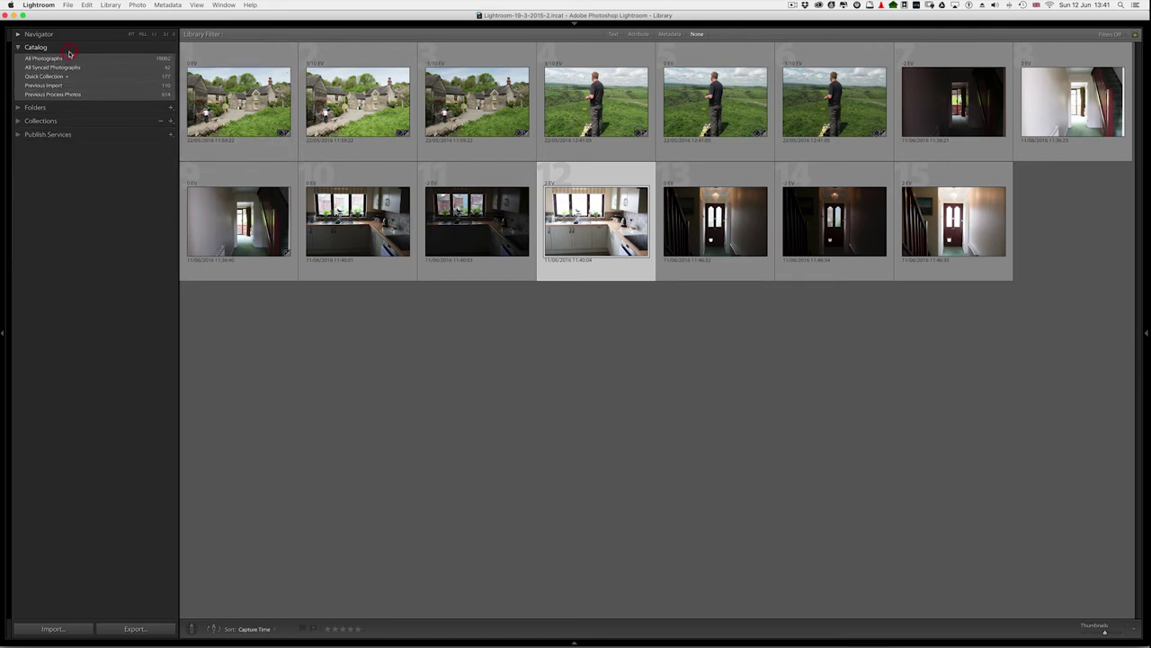
pyautogui.click(29, 108)
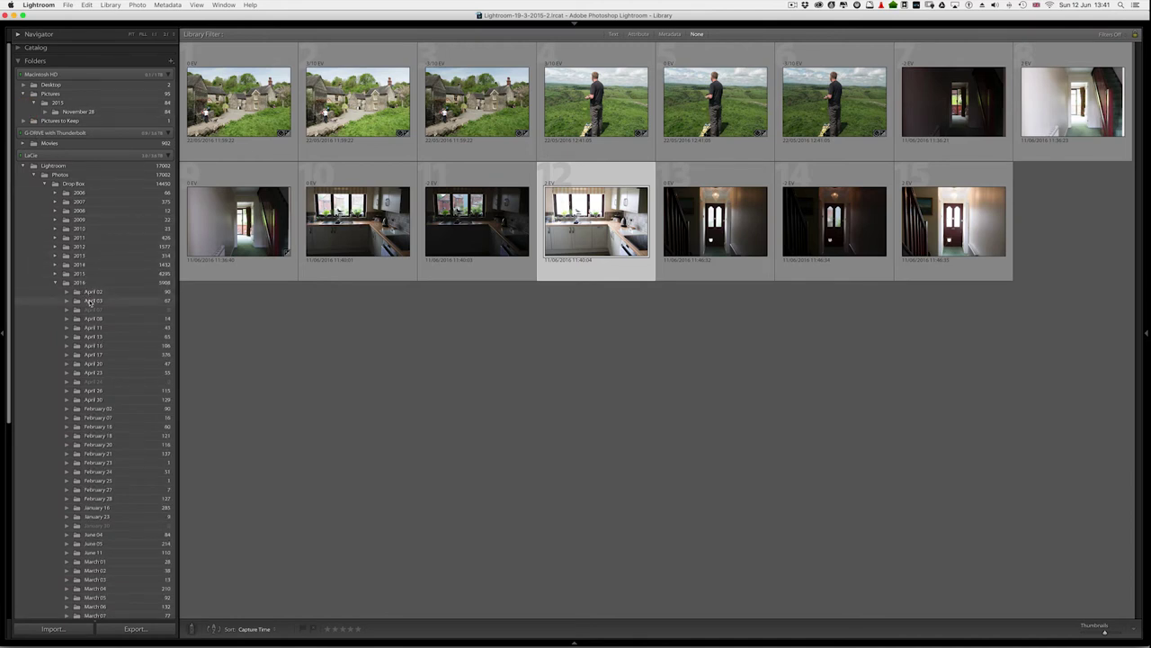
pyautogui.click(90, 302)
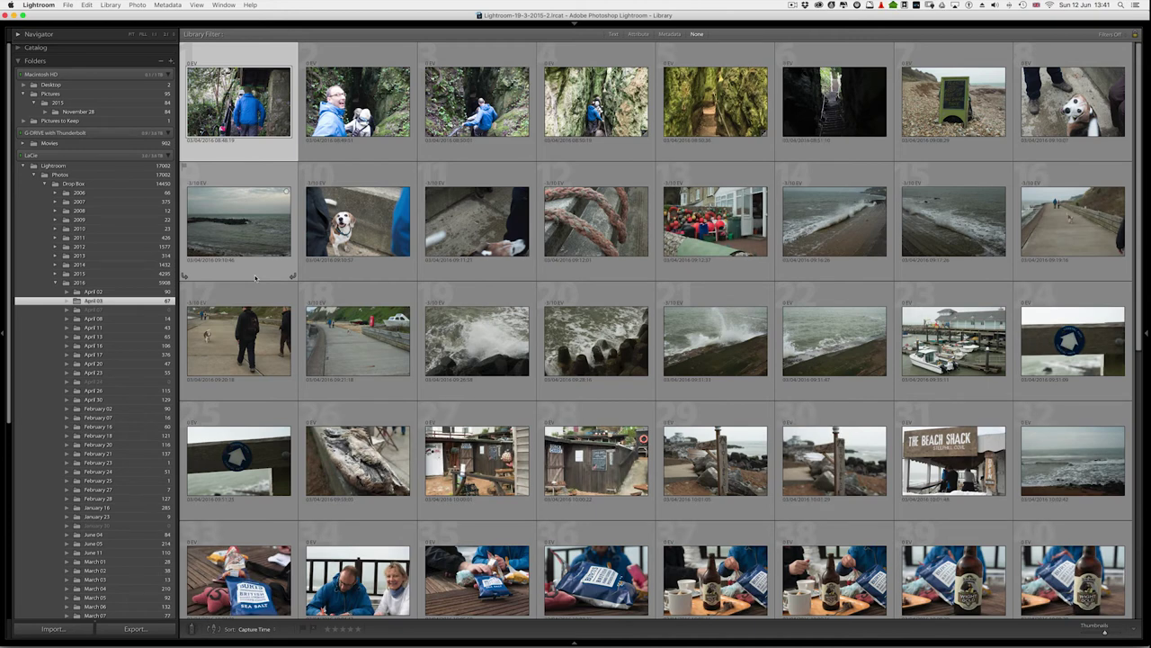
# - Auto-stack the folder's photos by capture time with 0:00:03 between stacks
pyautogui.click(141, 6)
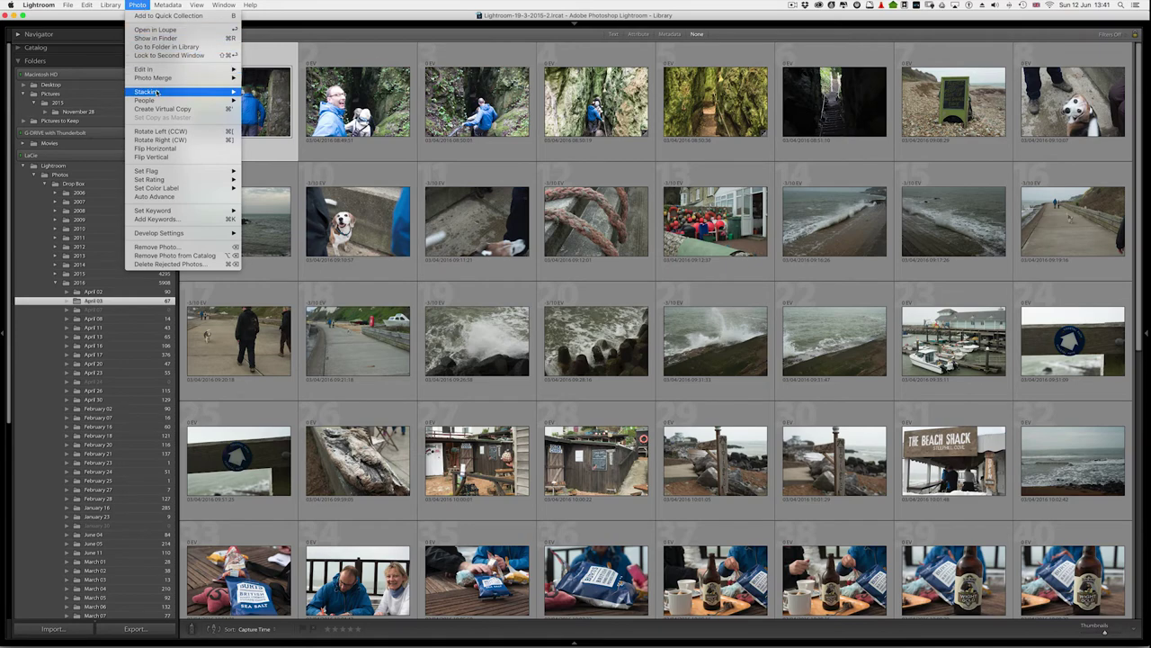
pyautogui.moveTo(154, 92)
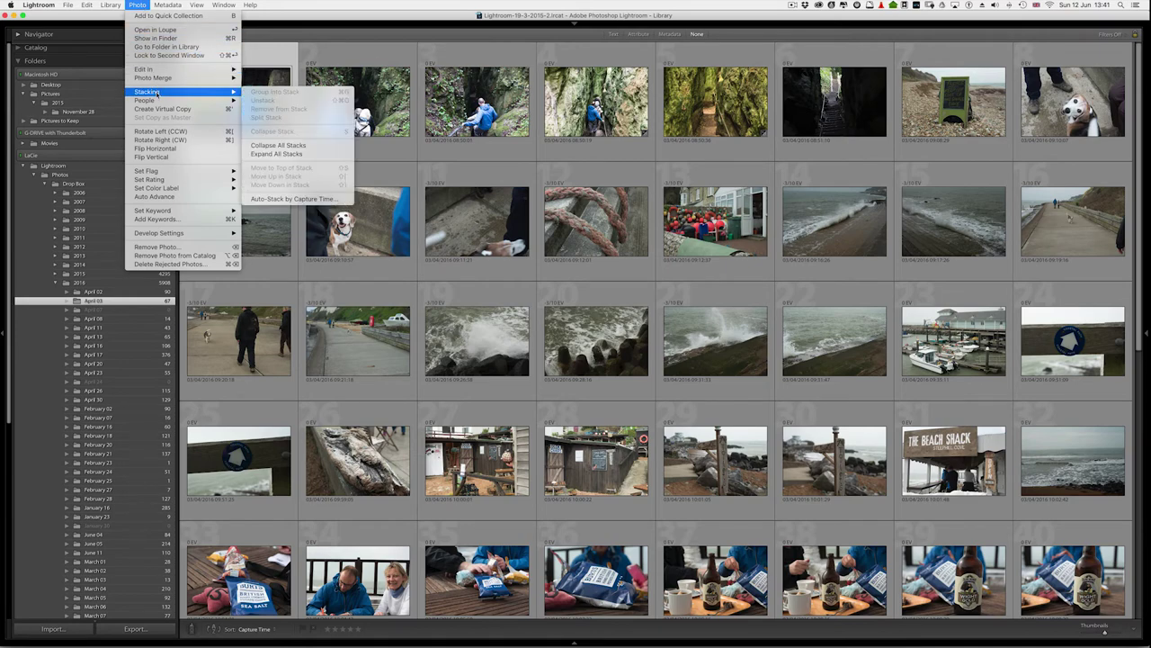
pyautogui.click(288, 199)
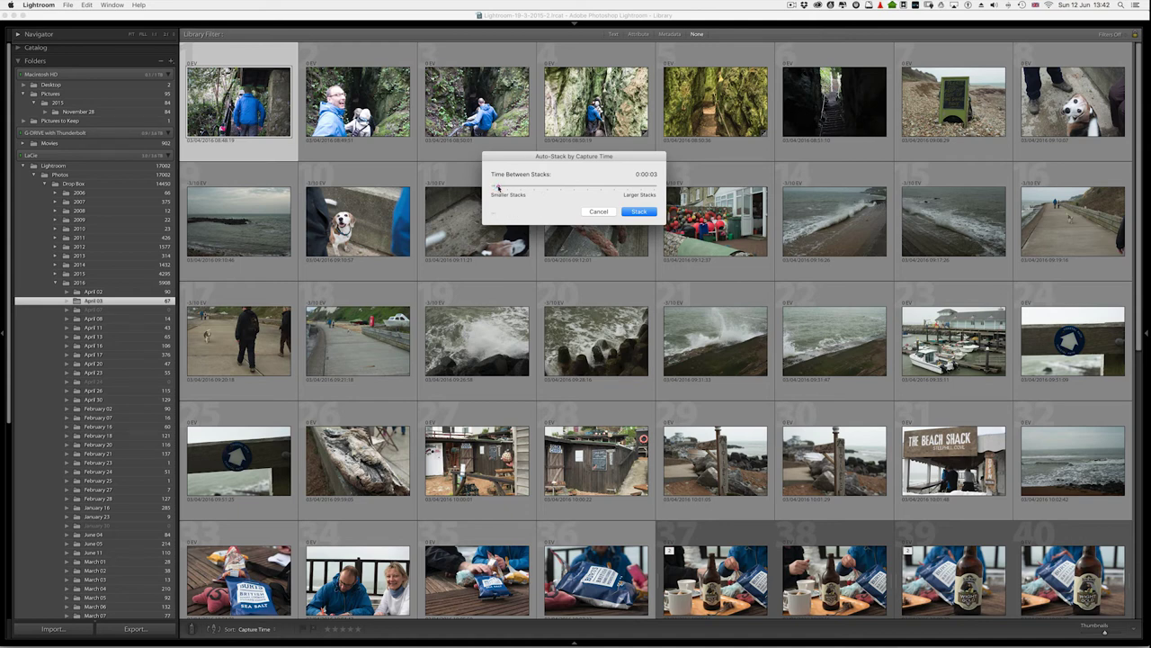
pyautogui.moveTo(496, 187); pyautogui.dragTo(502, 192)
pyautogui.click(638, 211)
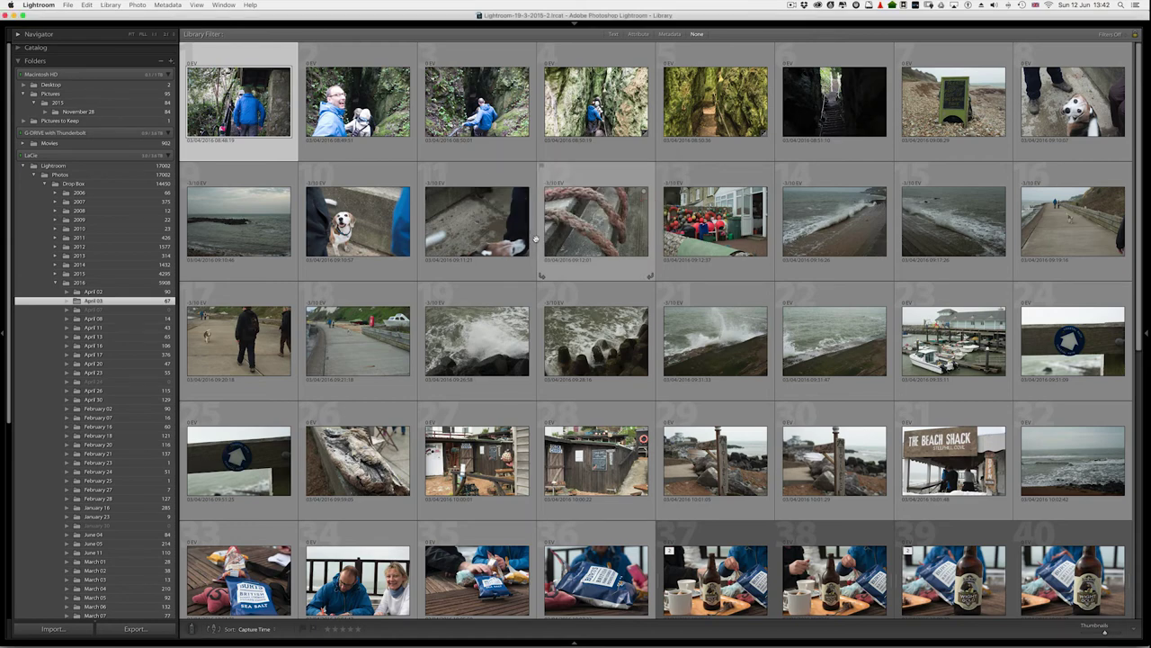
# - Collapse and re-expand the first two-photo stack, the one with the bottle and white cups
pyautogui.scroll(-5, 513, 252)
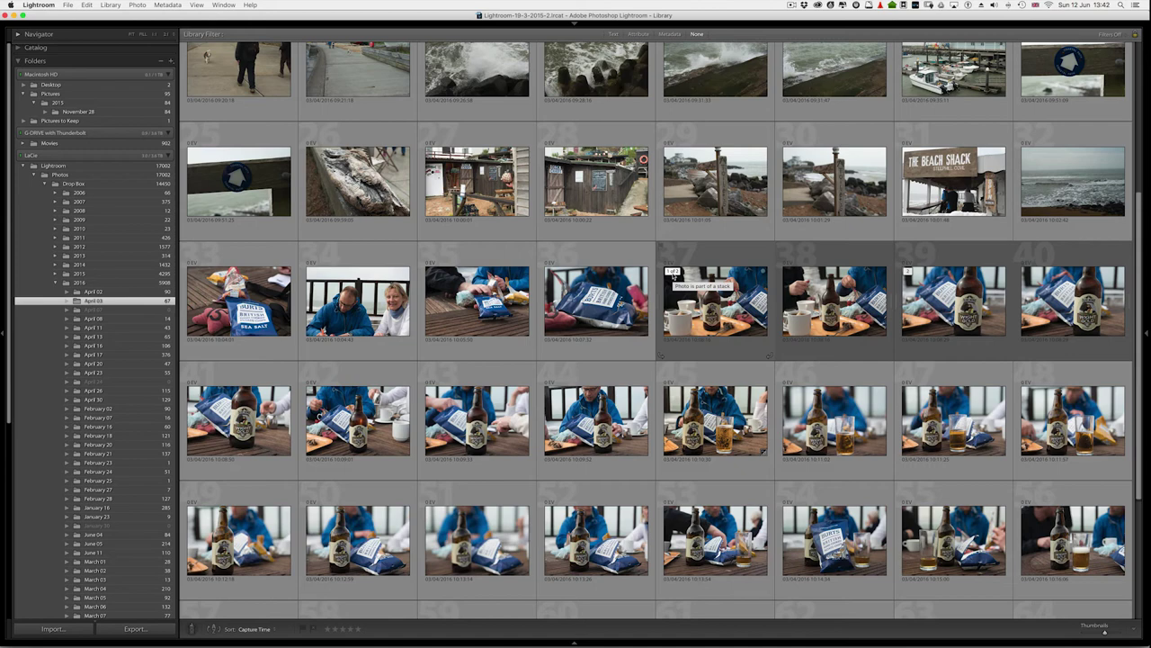
pyautogui.click(671, 273)
pyautogui.click(670, 273)
# - Show the folder's first photo in Loupe view and check the Loupe info overlay options for Exposure Bias
pyautogui.press('e')
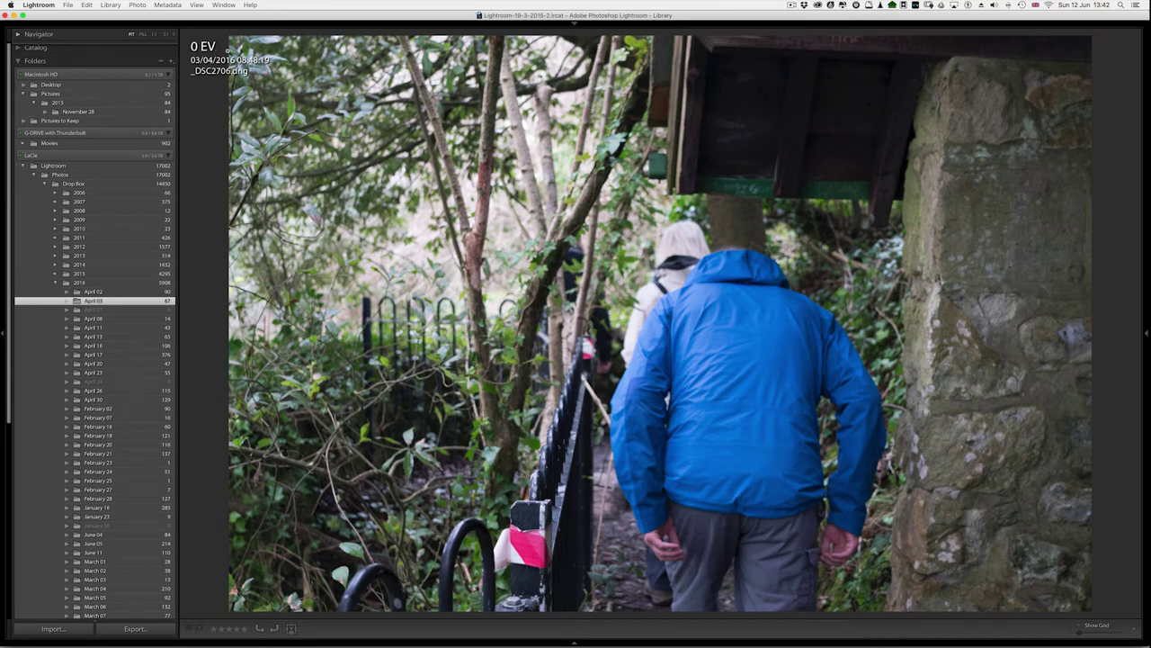
pyautogui.press('super+j')
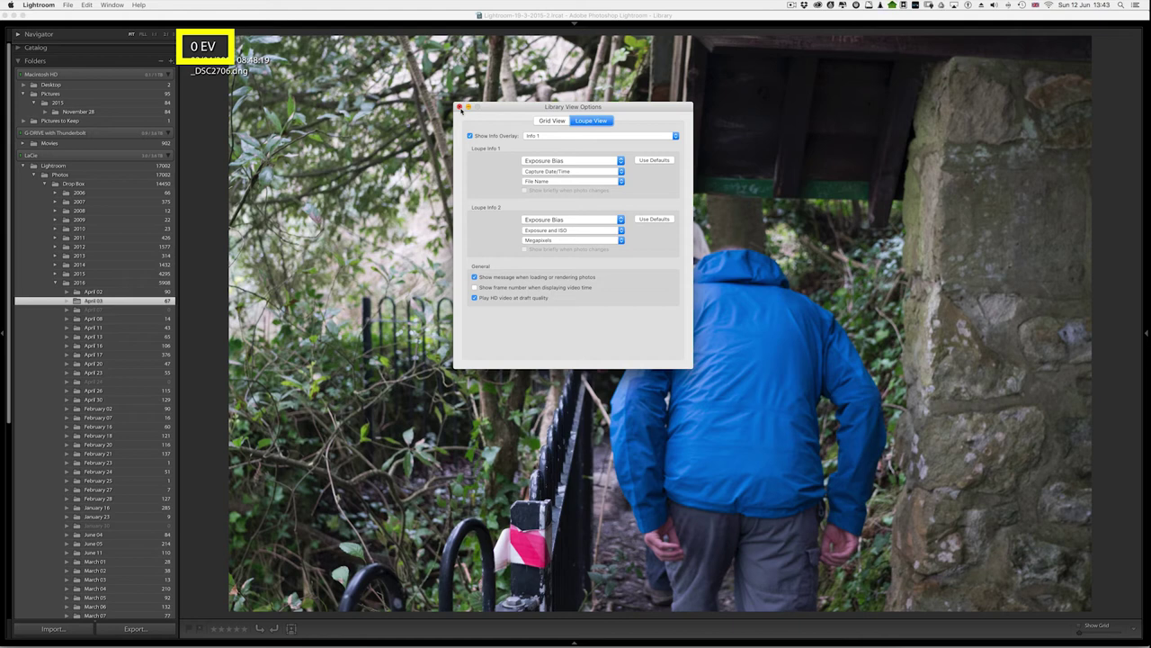
pyautogui.click(460, 108)
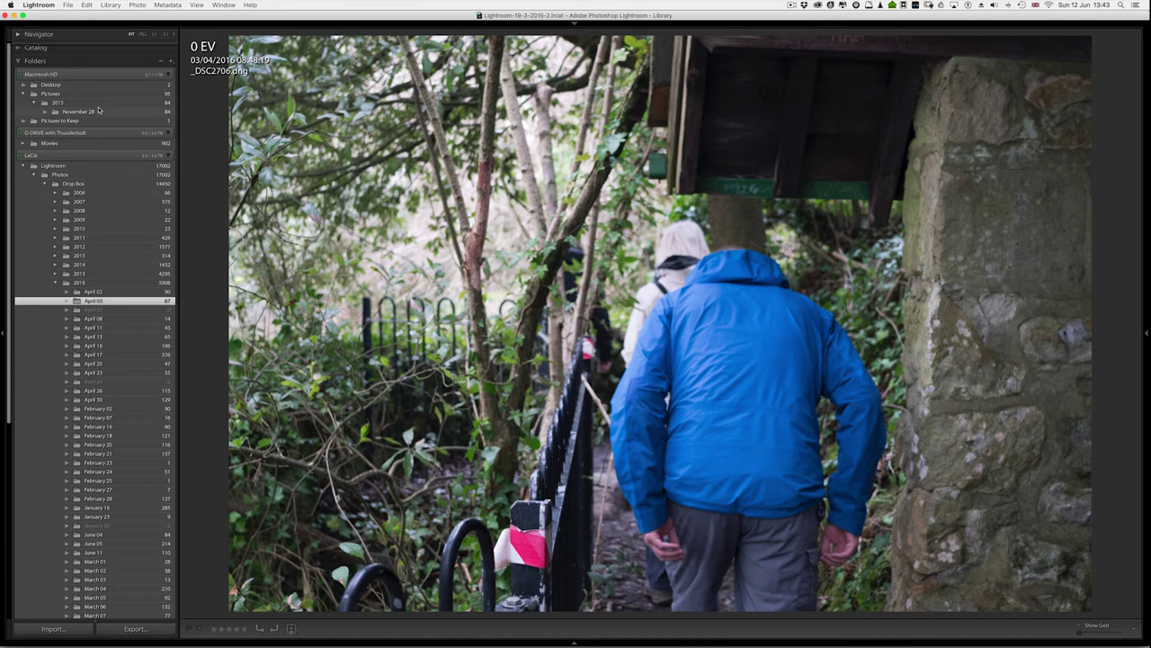
# - Leave the LaCie folders and display the "For Video" collection in Grid view
pyautogui.click(173, 157)
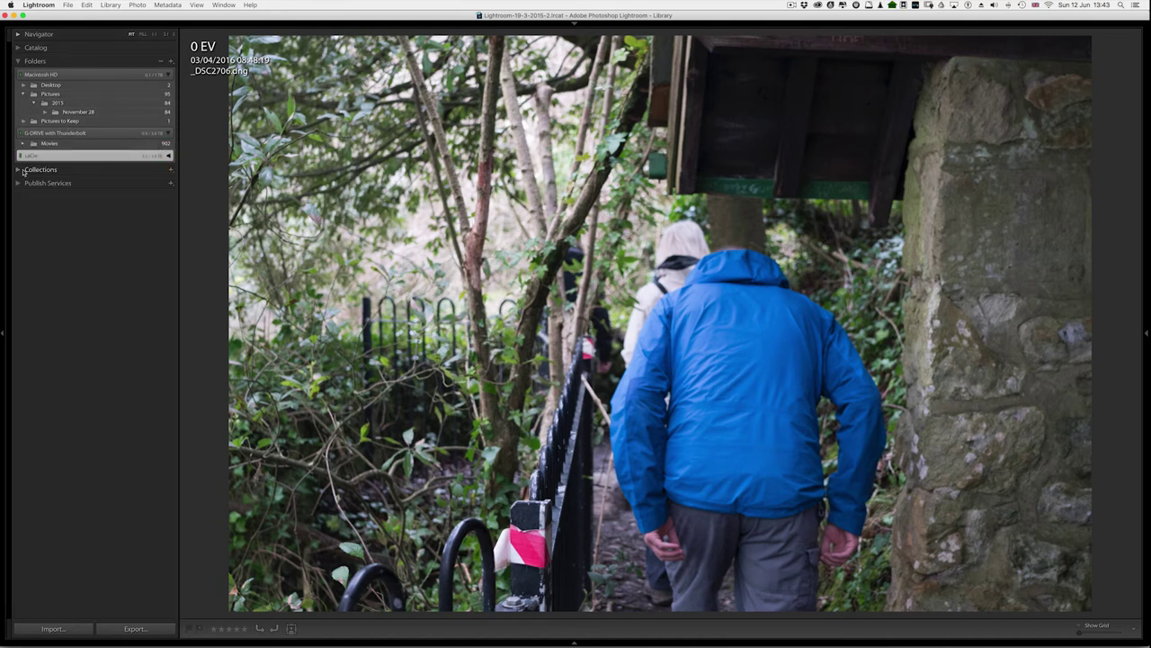
pyautogui.click(25, 171)
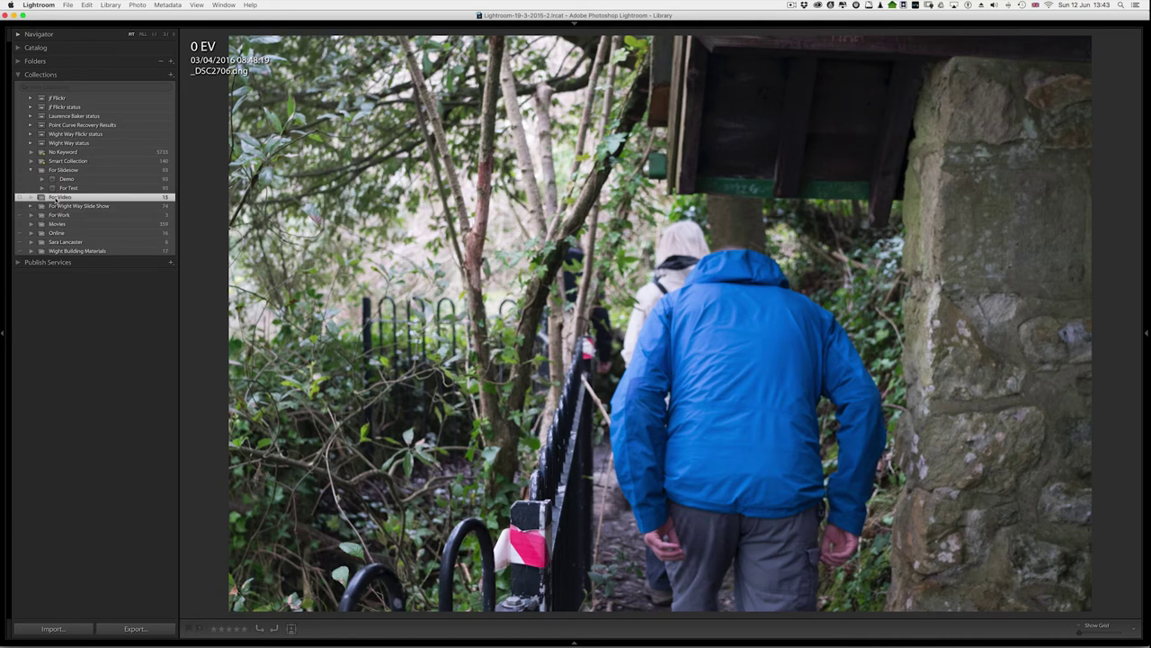
pyautogui.click(57, 198)
pyautogui.click(57, 187)
pyautogui.click(57, 196)
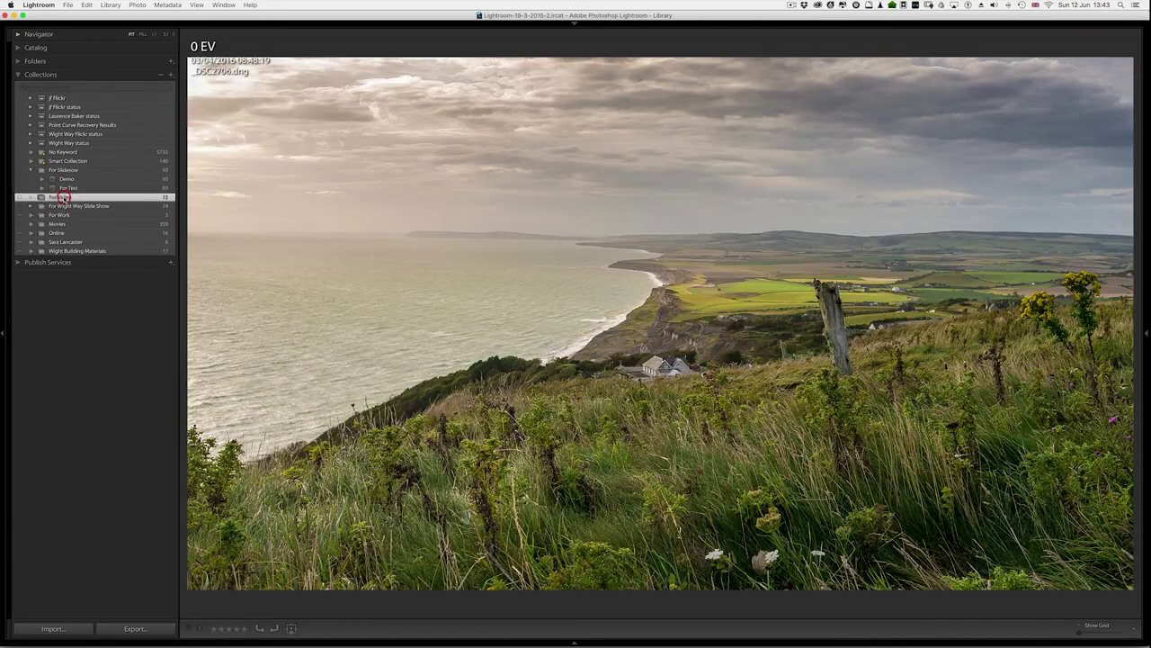
pyautogui.press('g')
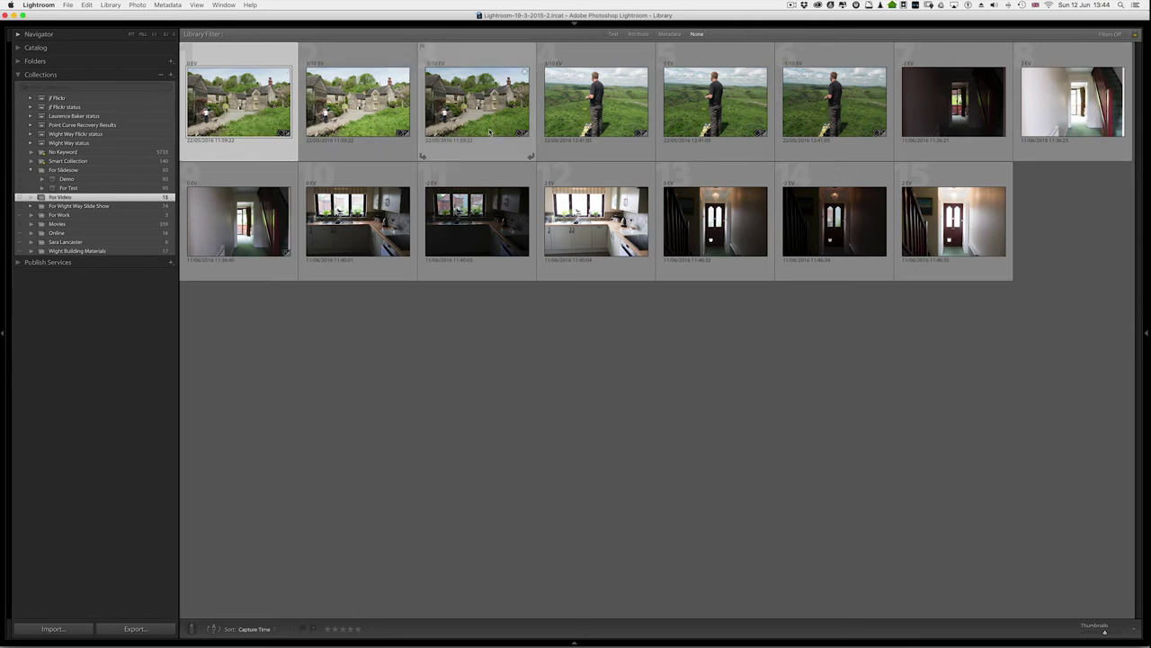
# - Merge the first three village photos to HDR with Medium deghosting and the deghost overlay shown
pyautogui.press('shift')
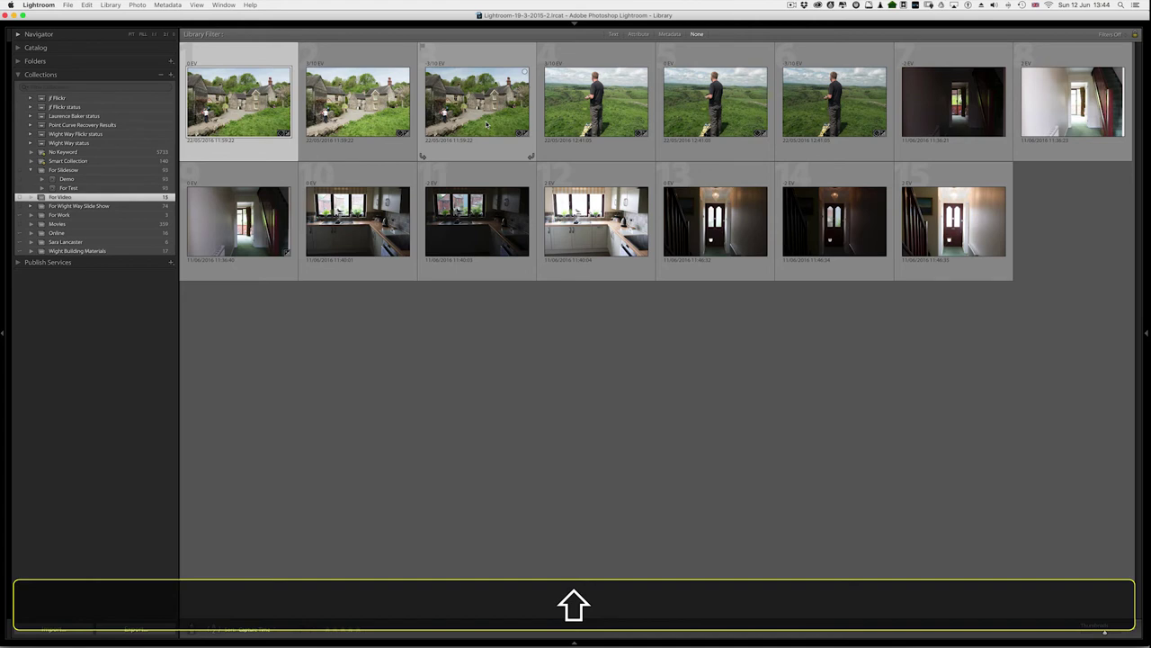
pyautogui.keyDown('shift'); pyautogui.click(486, 124); pyautogui.keyUp('shift')
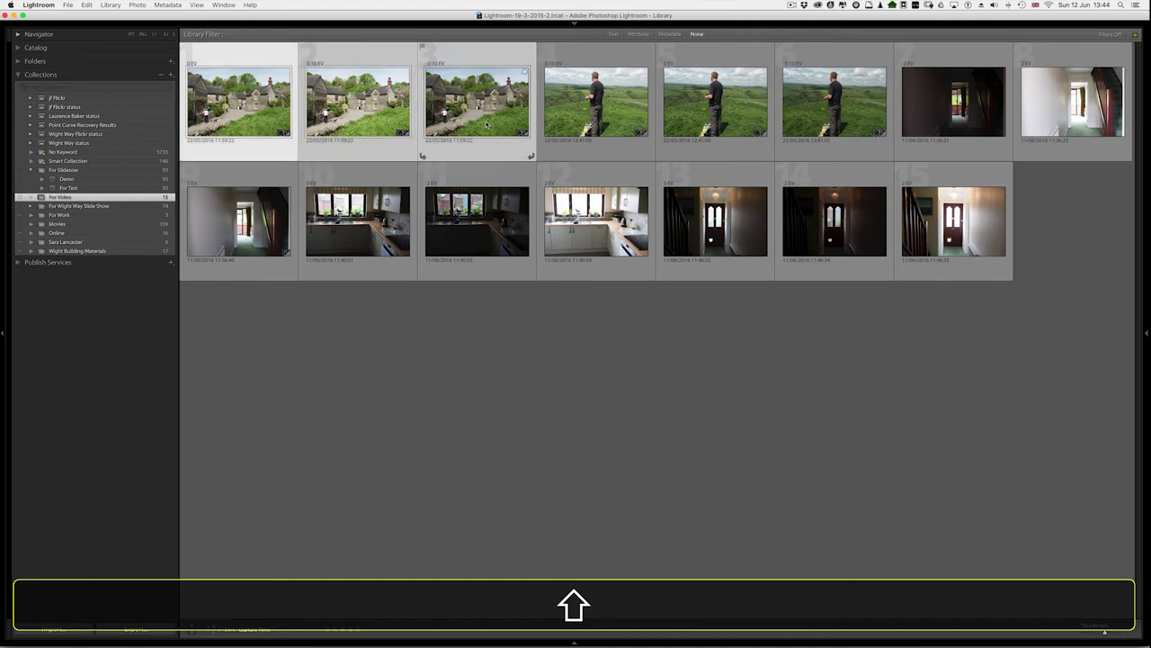
pyautogui.click(142, 5)
pyautogui.moveTo(159, 78)
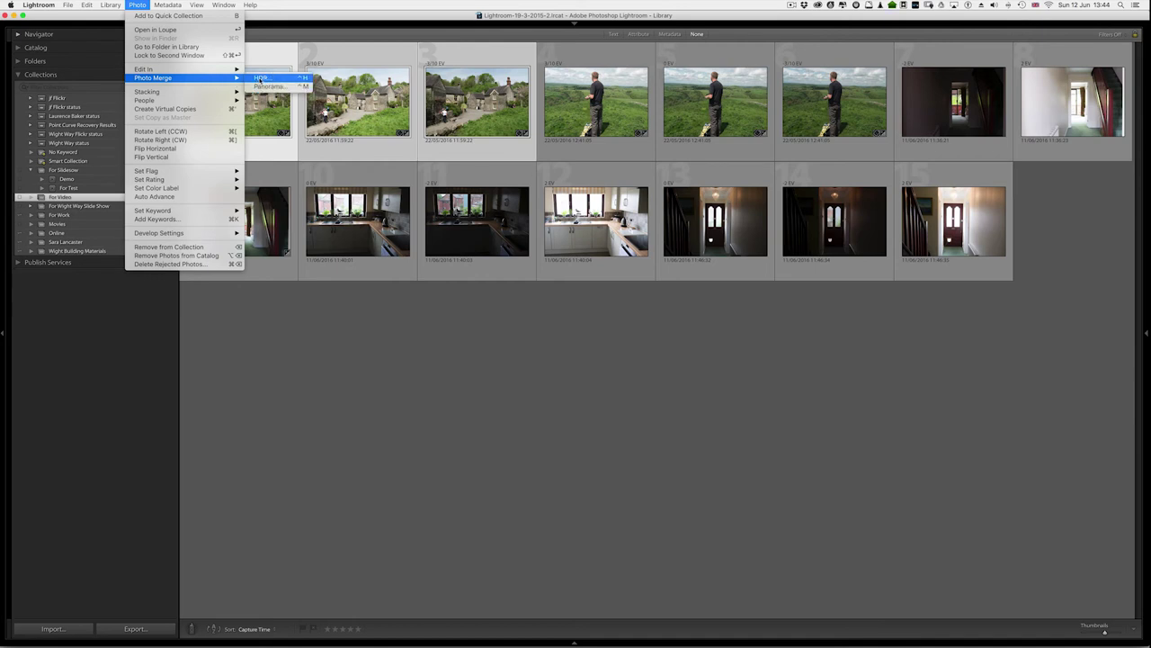
pyautogui.click(260, 79)
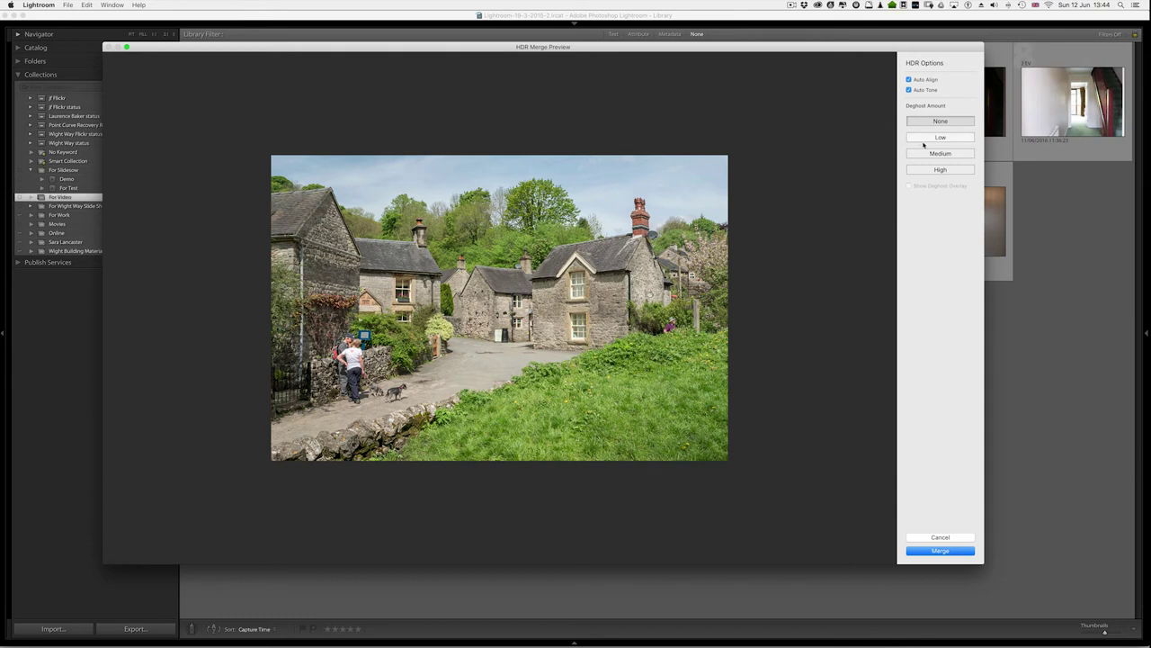
pyautogui.click(928, 153)
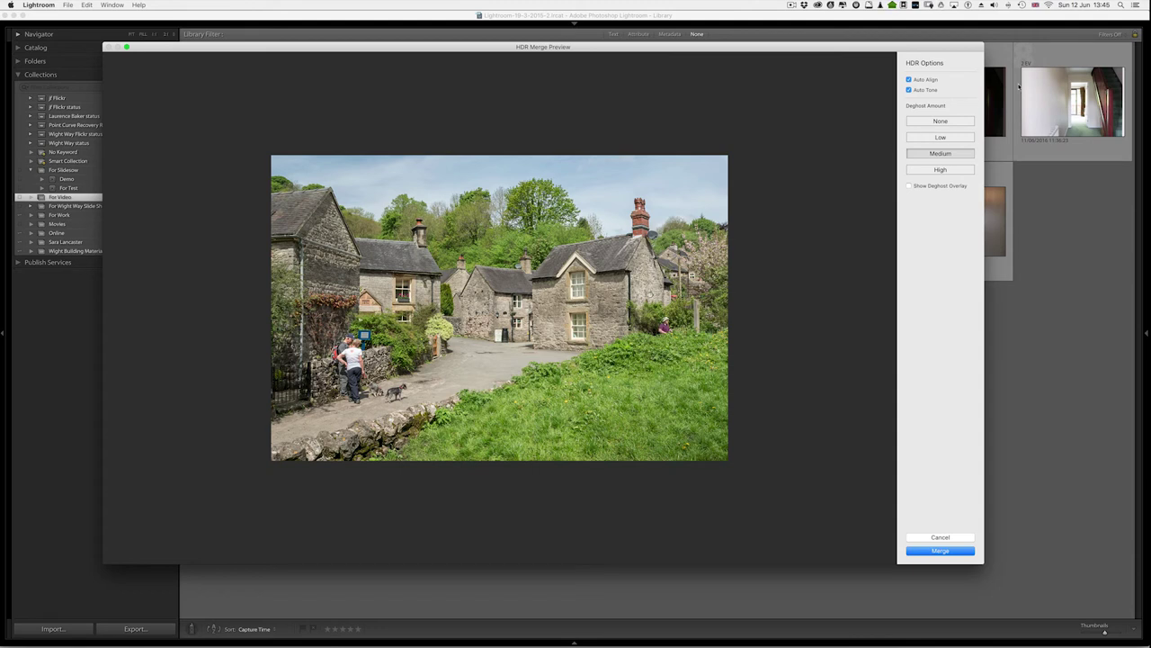
pyautogui.click(908, 187)
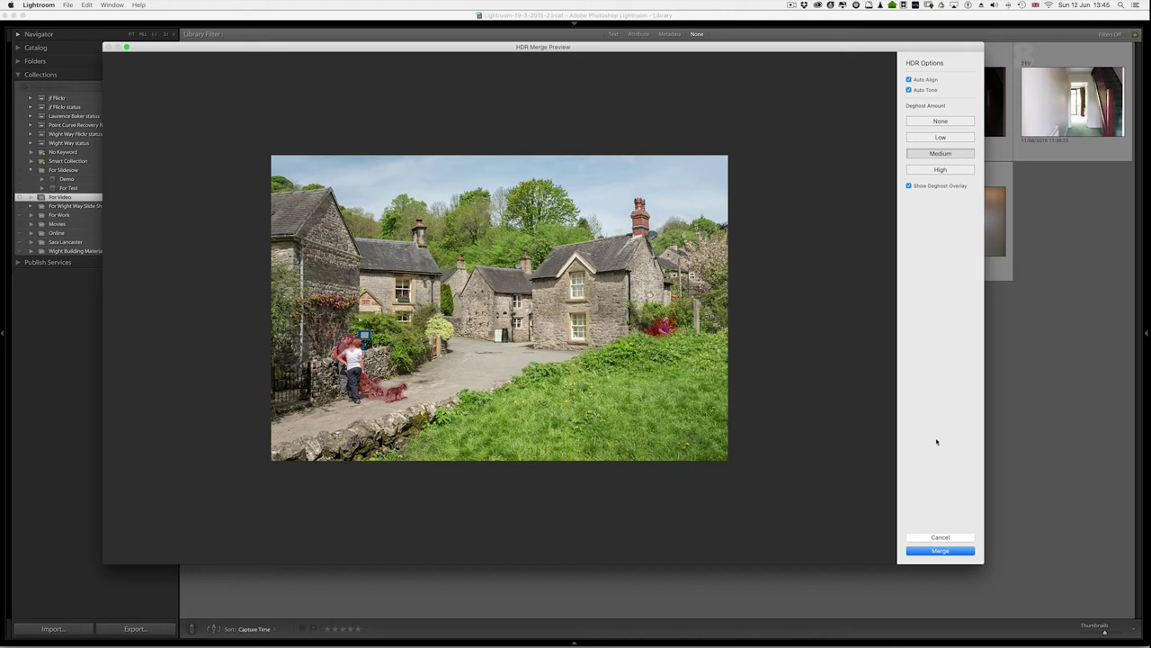
pyautogui.click(932, 552)
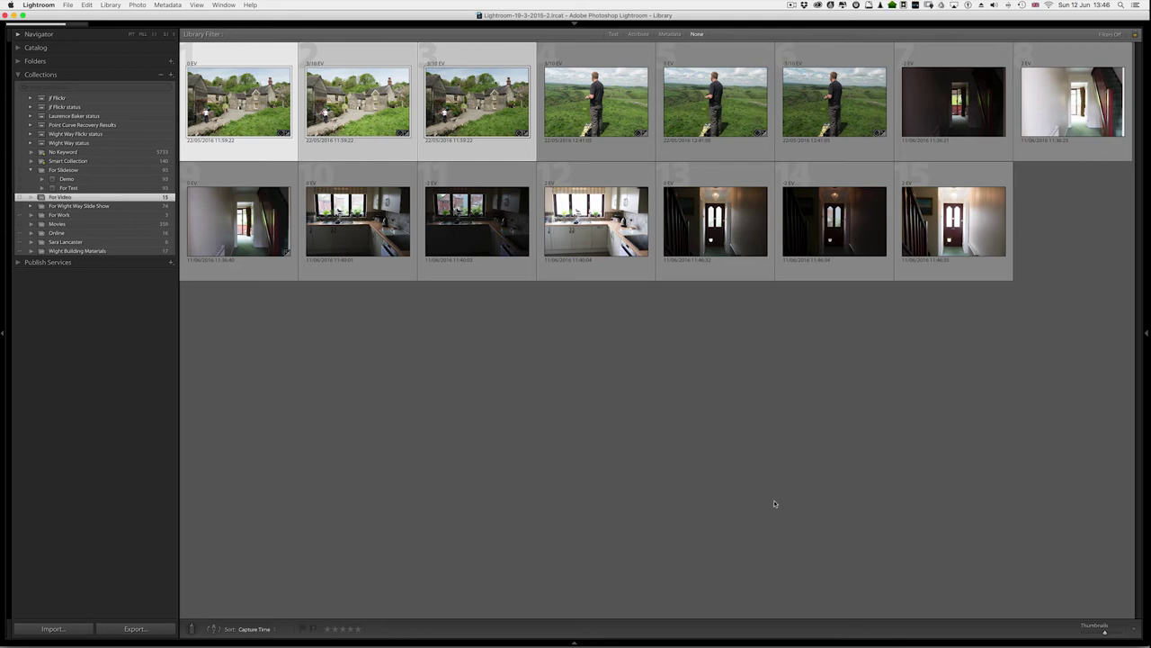
pyautogui.press('super+apostrophe')
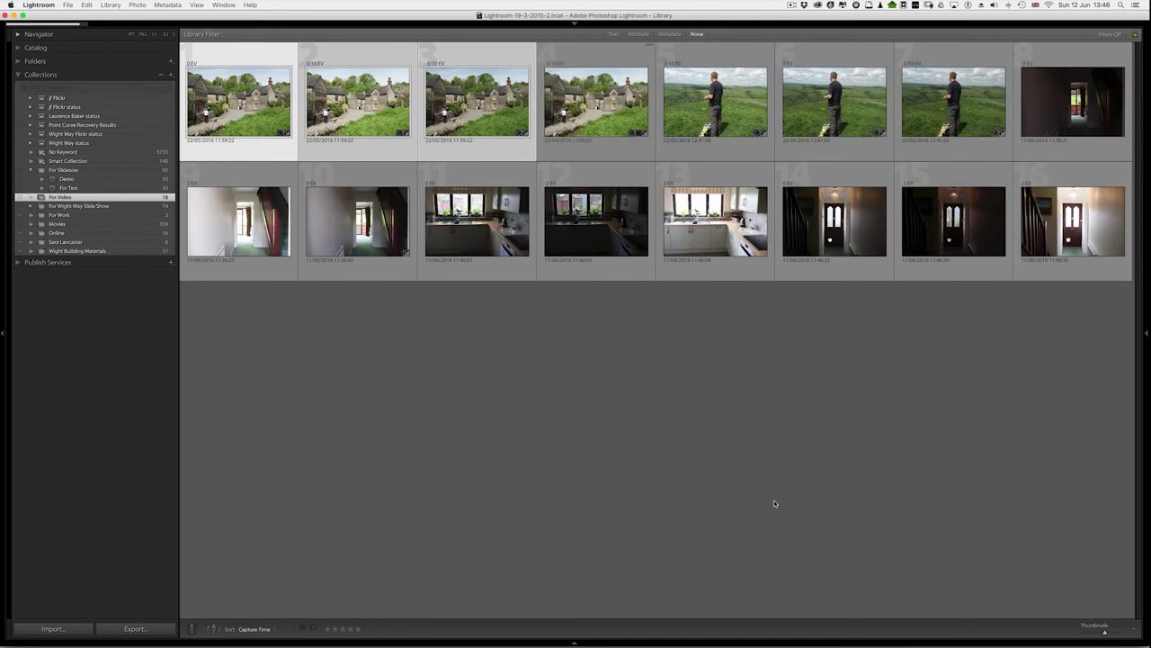
# - Open the merged village HDR photo in Develop, raise Clarity to +39 and set the white balance to Daylight
pyautogui.click(620, 105)
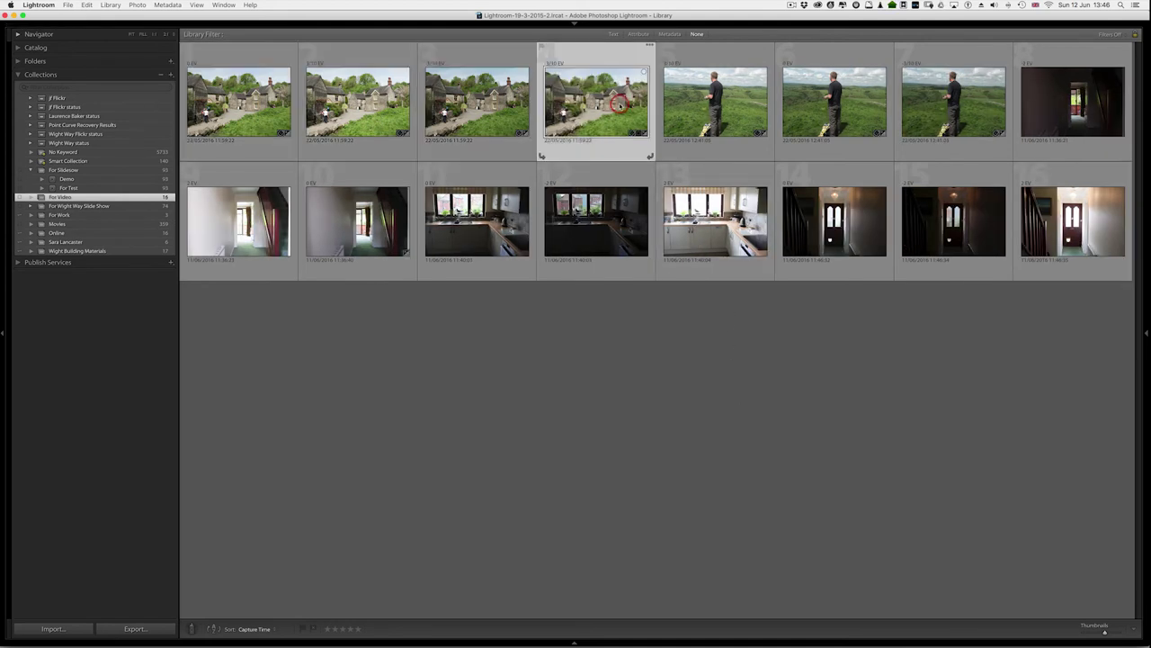
pyautogui.press('d')
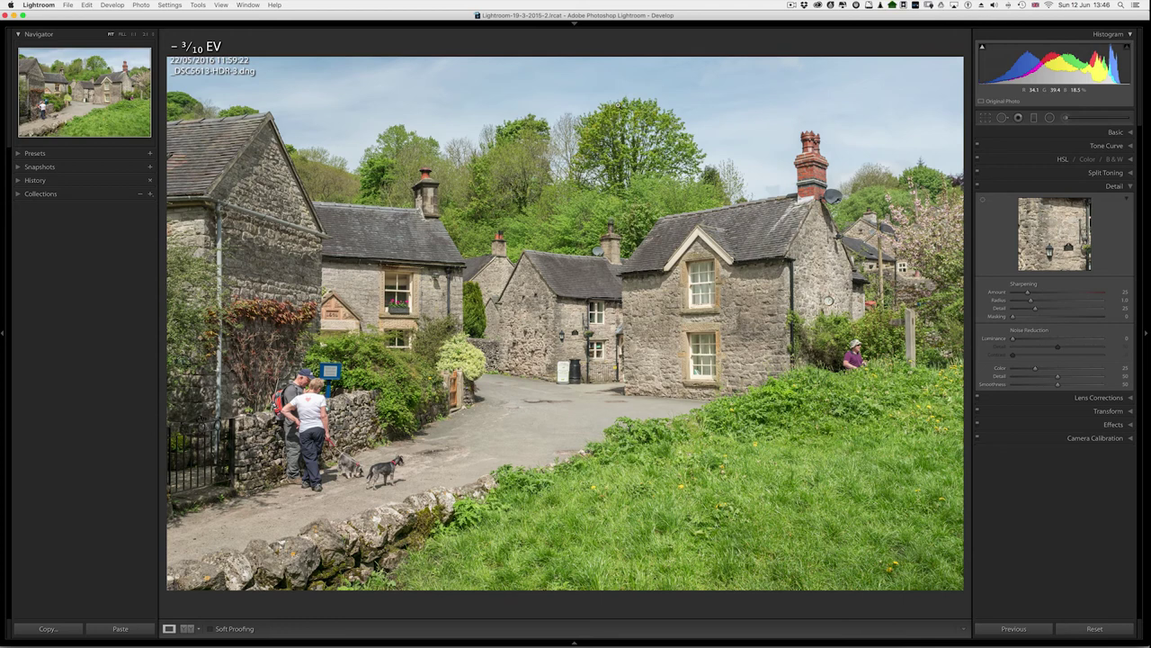
pyautogui.click(1008, 132)
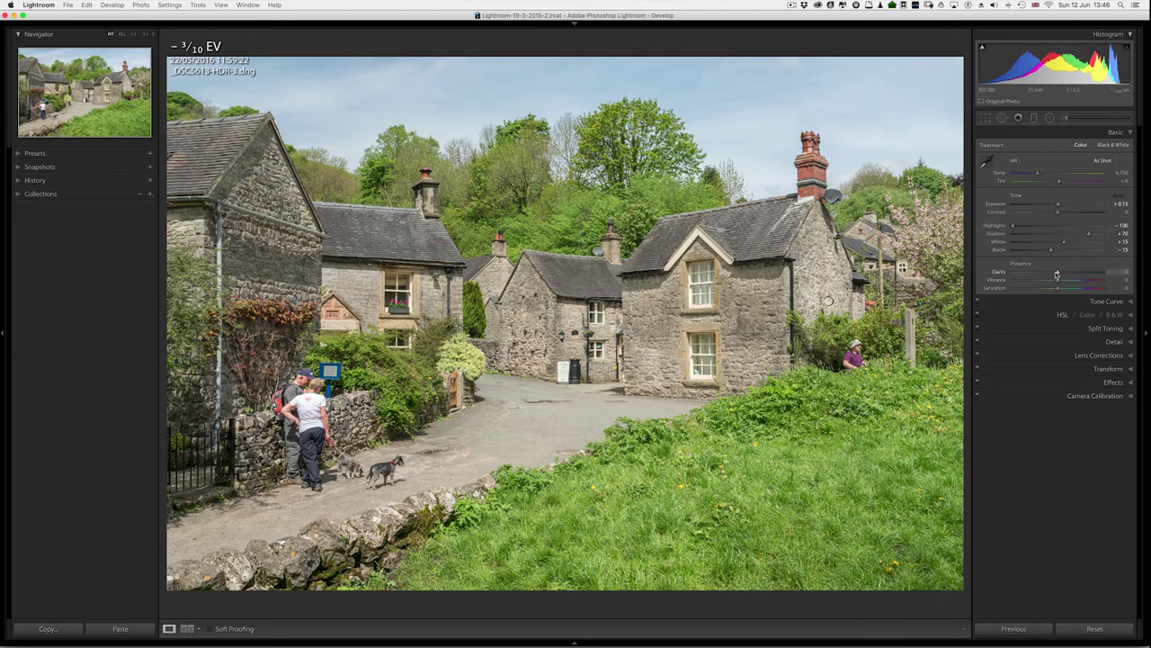
pyautogui.moveTo(1067, 273); pyautogui.dragTo(1084, 273)
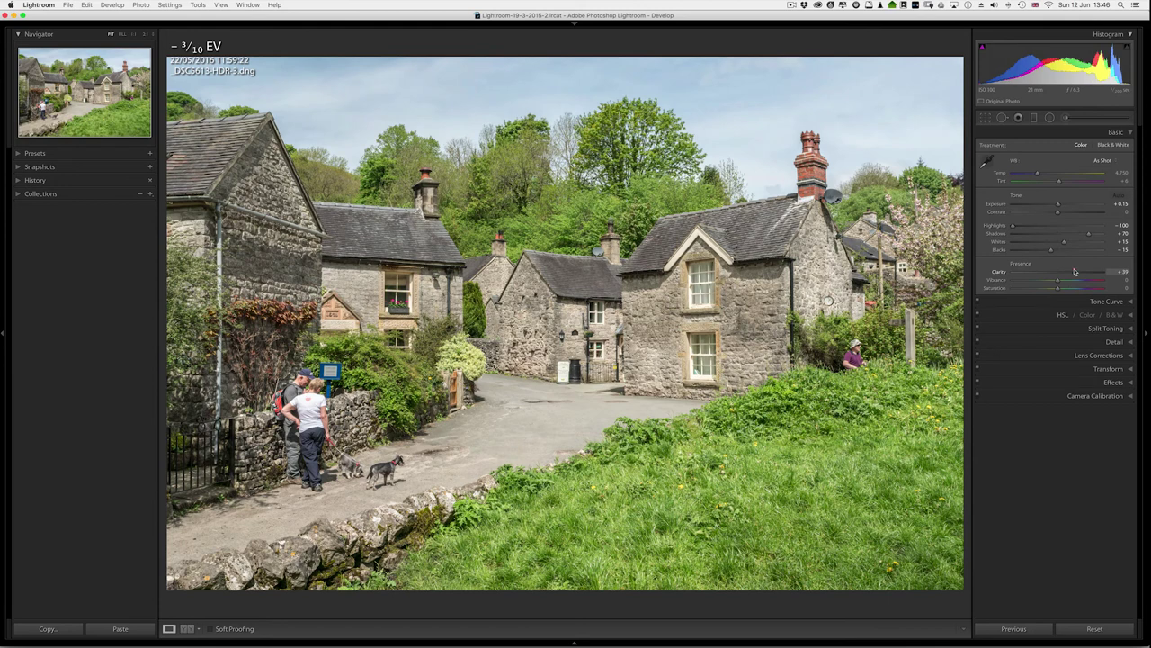
pyautogui.click(1106, 164)
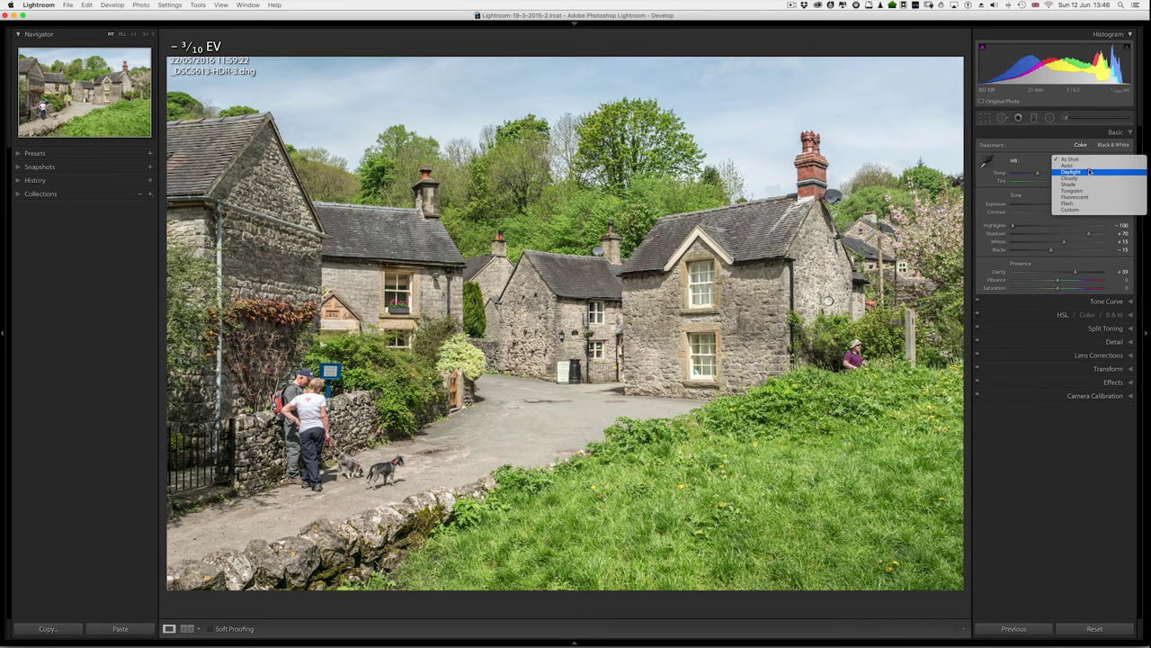
pyautogui.click(1091, 164)
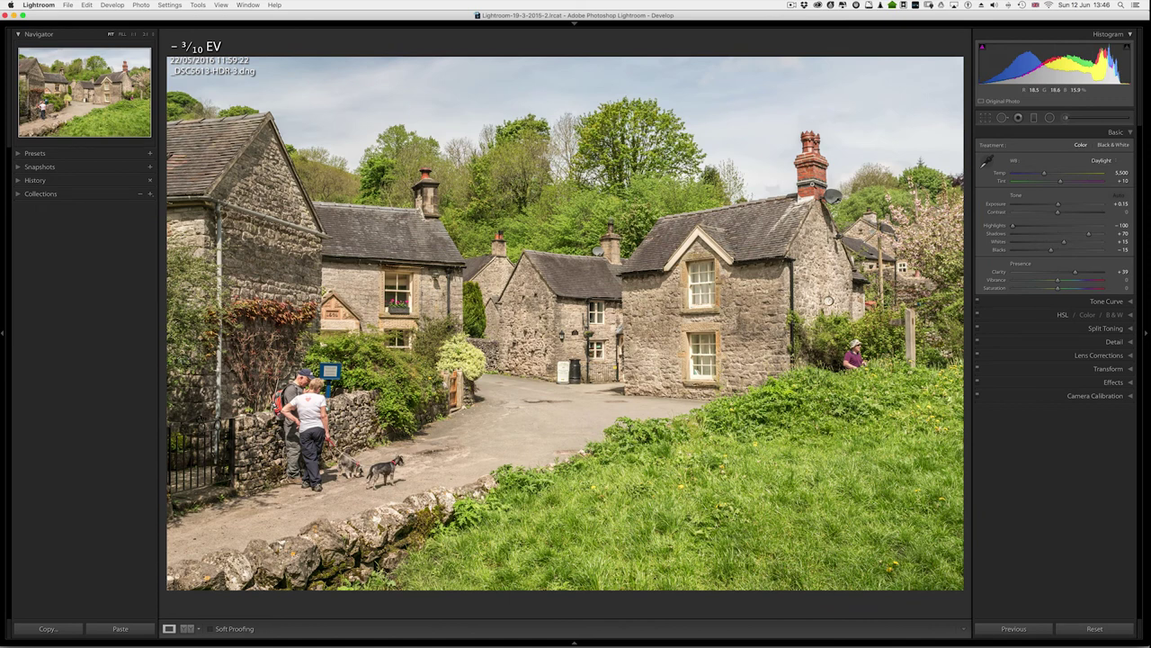
# - Apply a graduated filter with the Standard Sky effect from the photo's upper edge down over the sky to the houses
pyautogui.press('m')
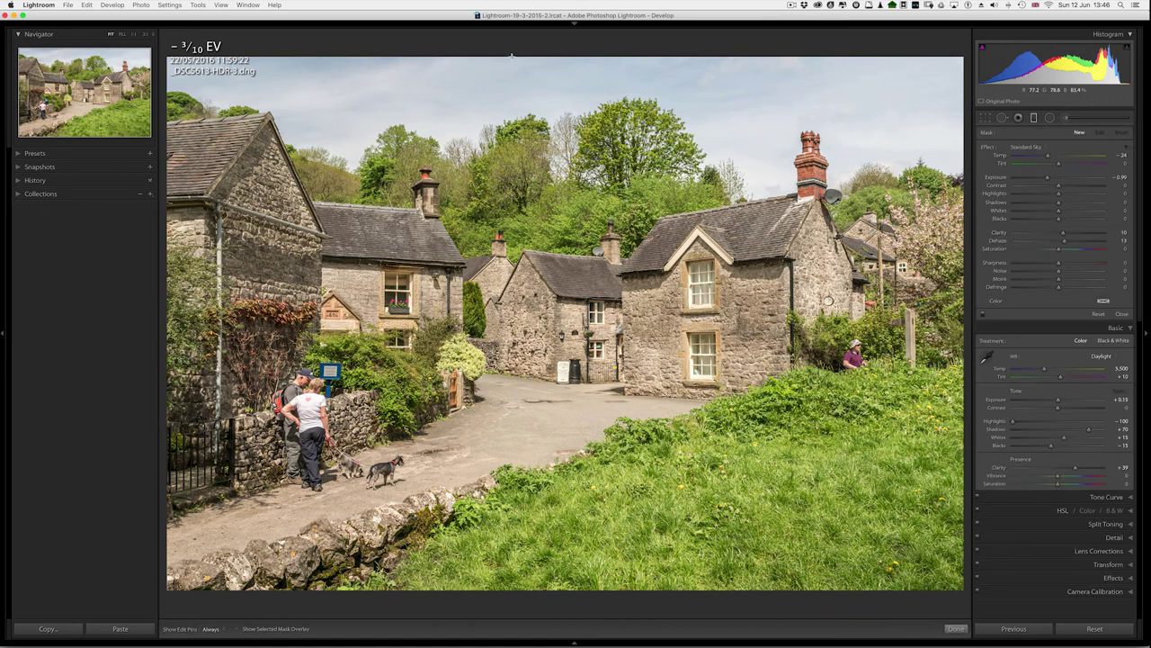
pyautogui.moveTo(512, 56); pyautogui.dragTo(512, 311)
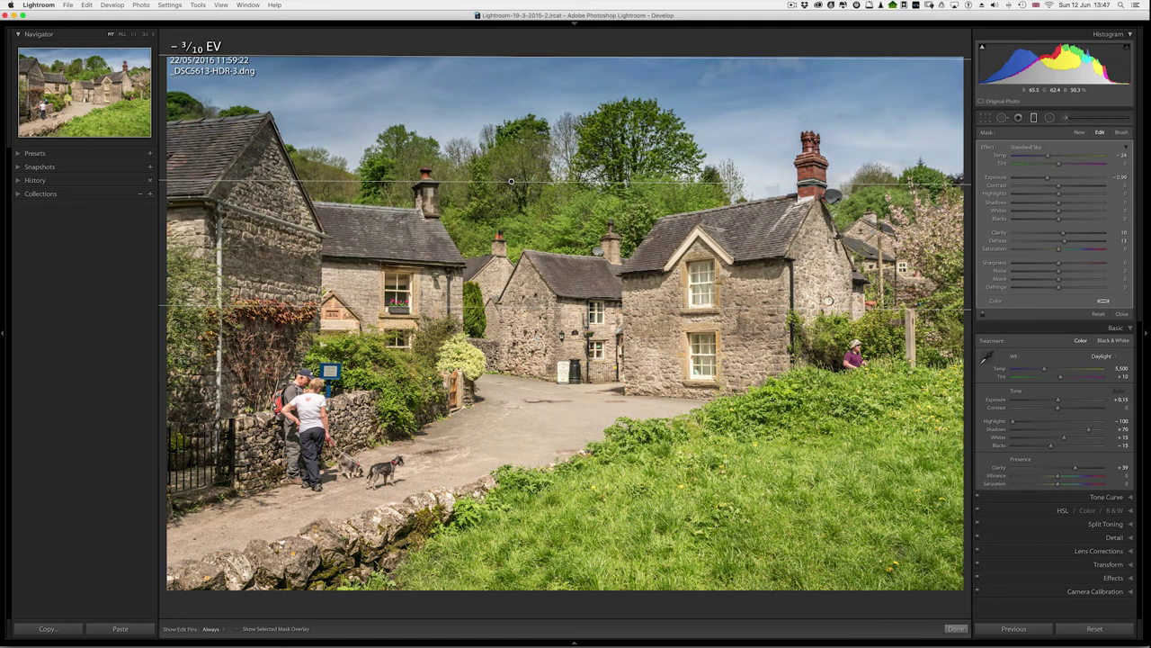
pyautogui.click(1120, 314)
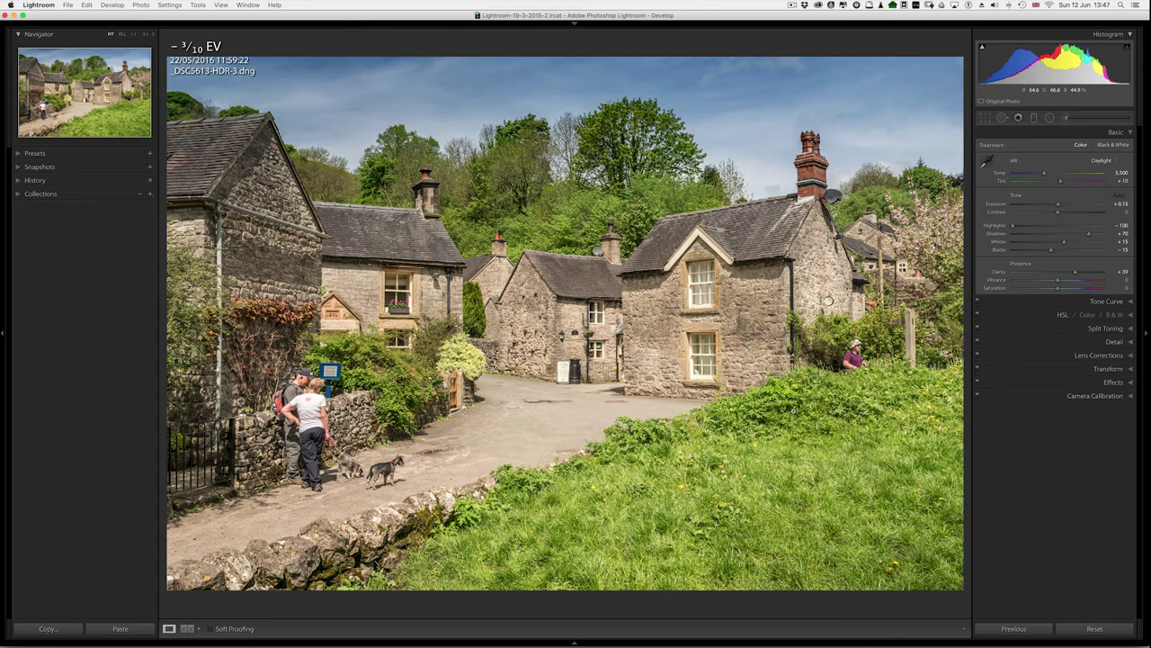
# - Sharpen the HDR photo with Amount 66 and Radius 1.4
pyautogui.click(1052, 341)
pyautogui.moveTo(1028, 294); pyautogui.dragTo(1045, 301)
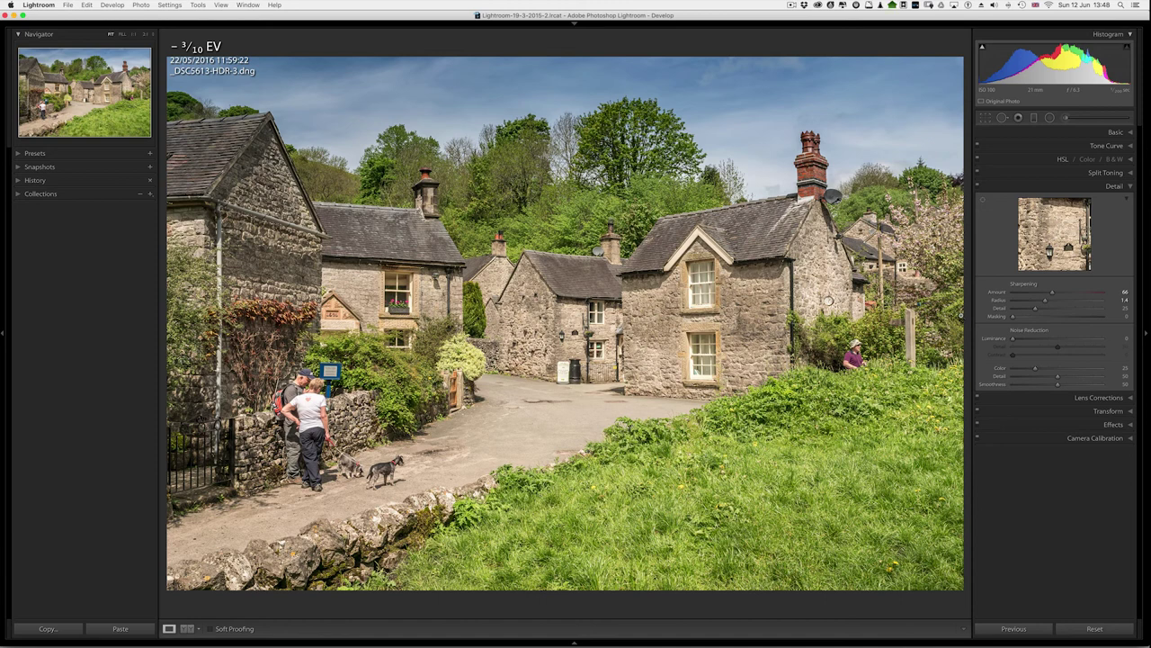
# - Compare the three bracketed hillside exposures of the standing man at full size for movement between frames
pyautogui.press('g')
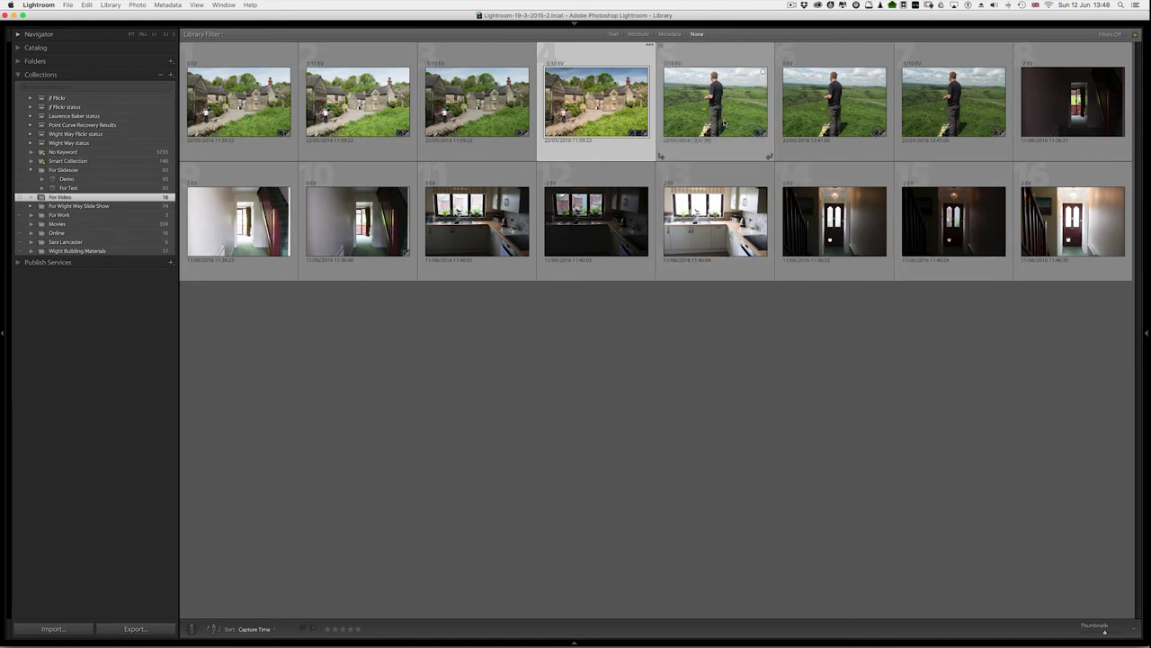
pyautogui.click(724, 123)
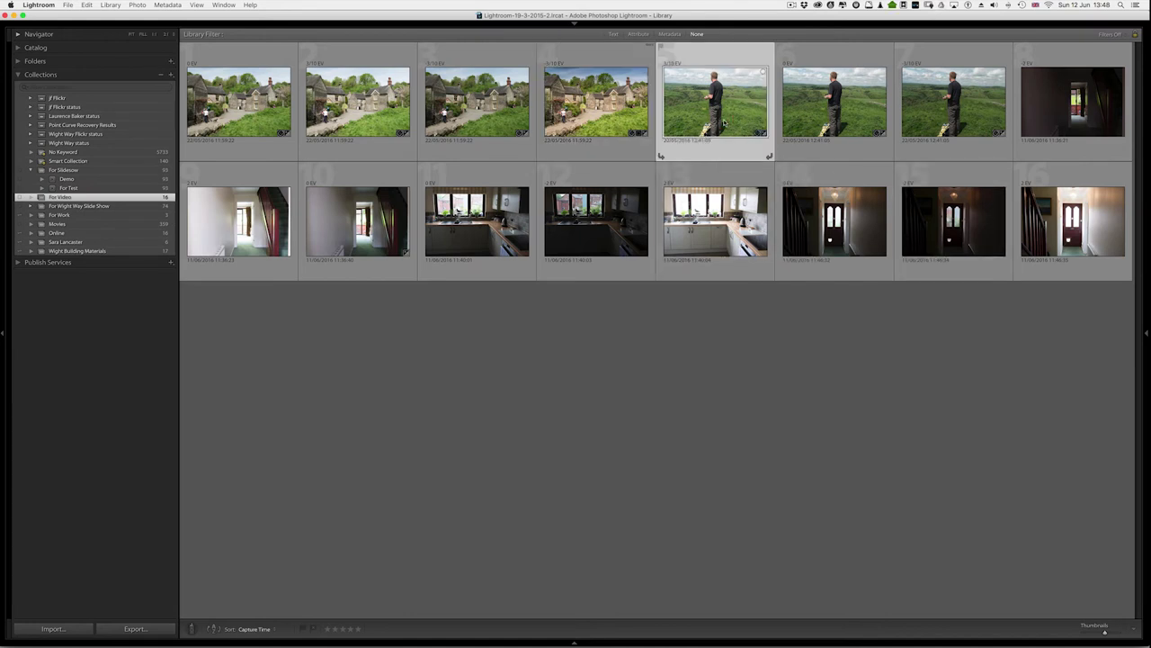
pyautogui.press('e')
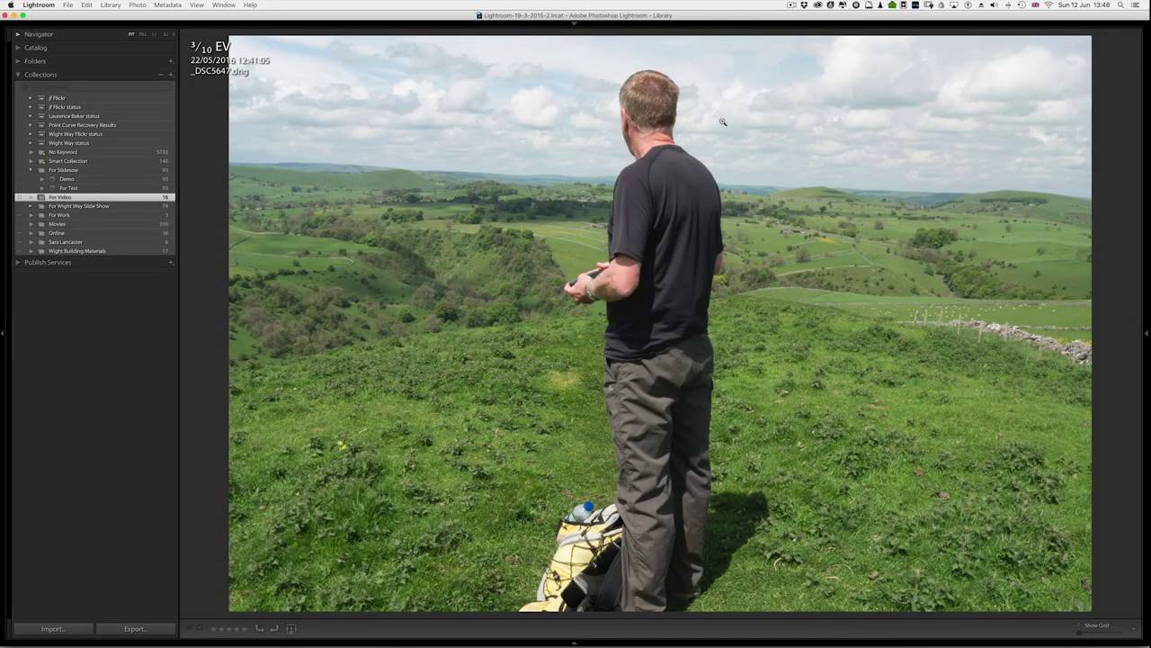
pyautogui.press('Left')
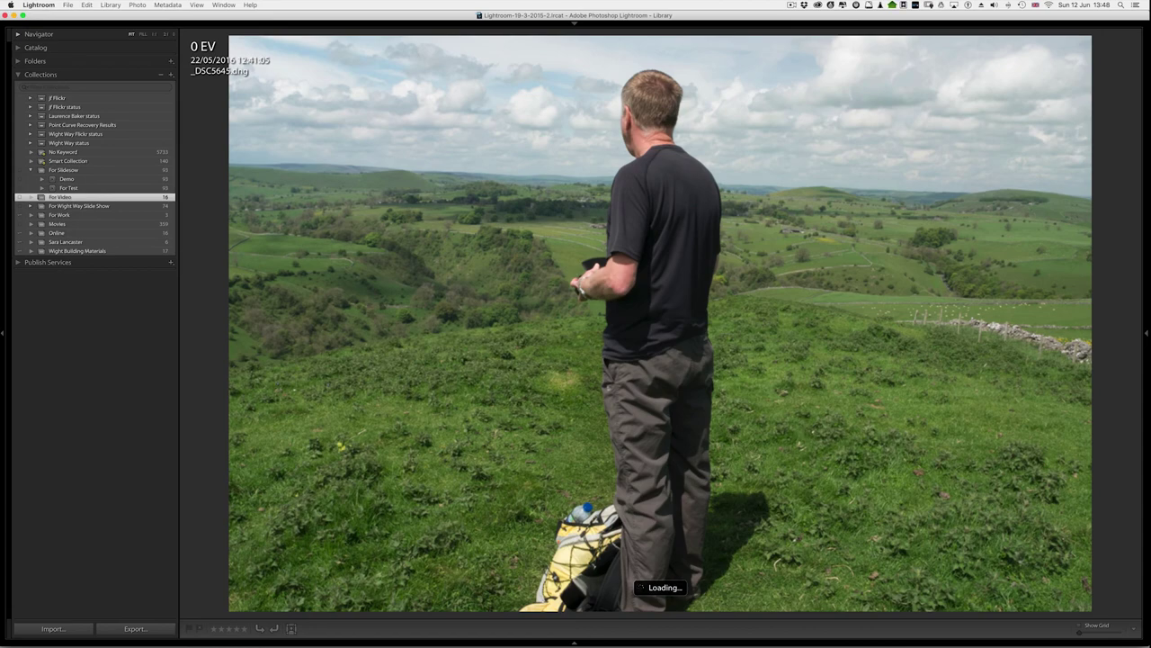
pyautogui.press('Right')
pyautogui.press('Left')
pyautogui.press('Right')
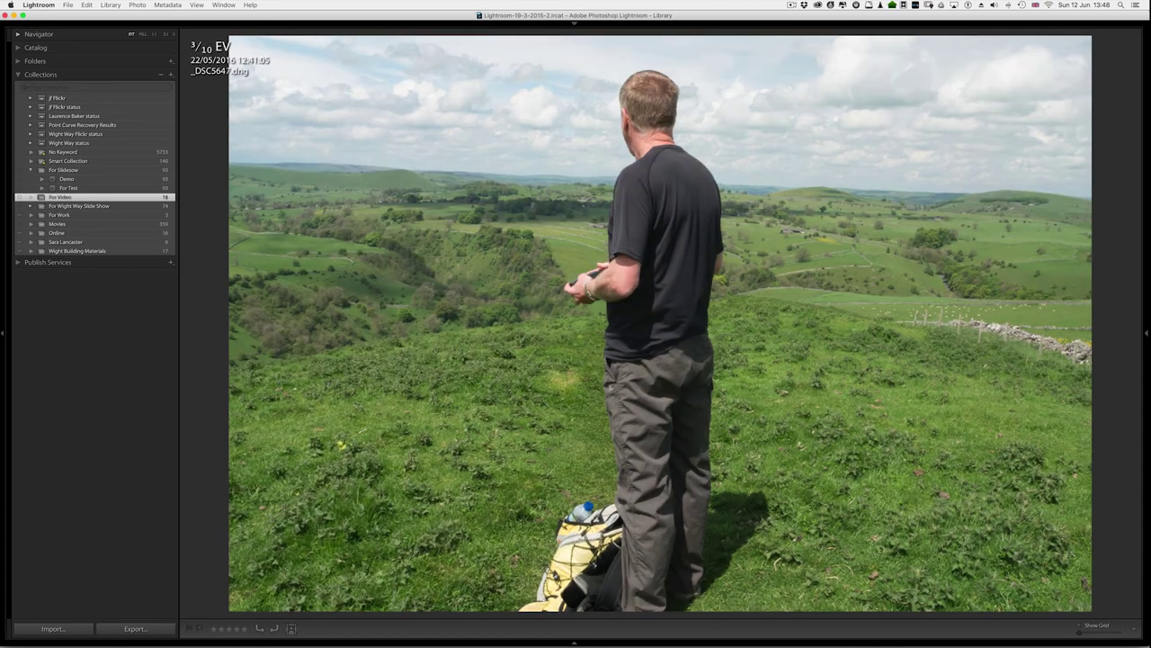
pyautogui.press('Left')
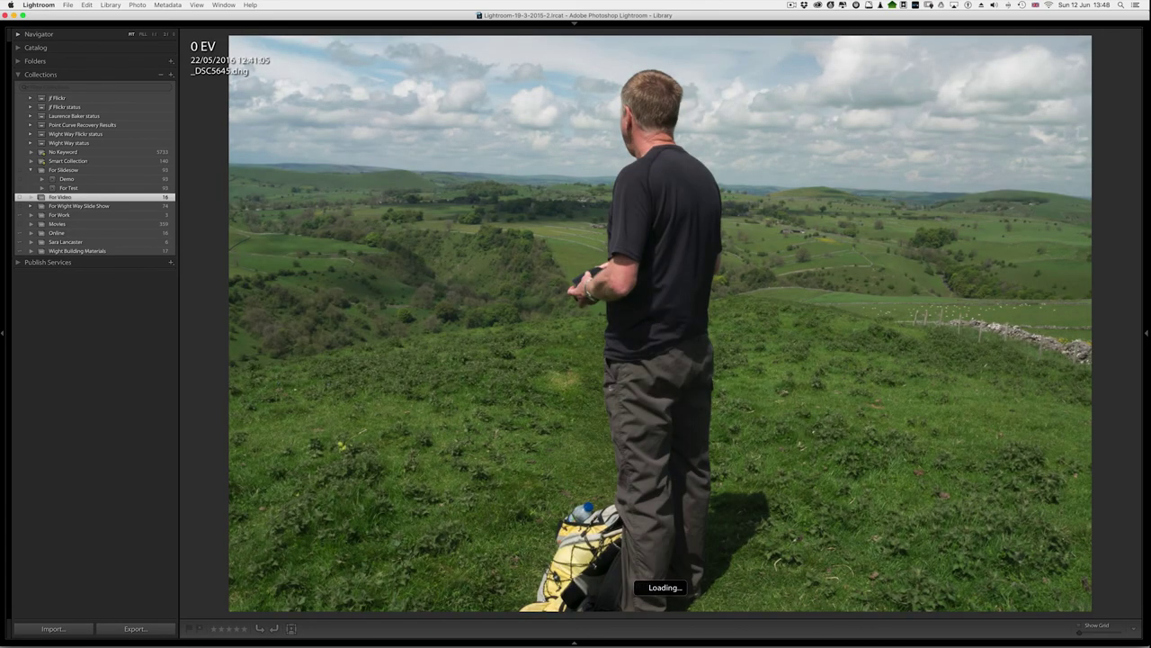
pyautogui.press('Right')
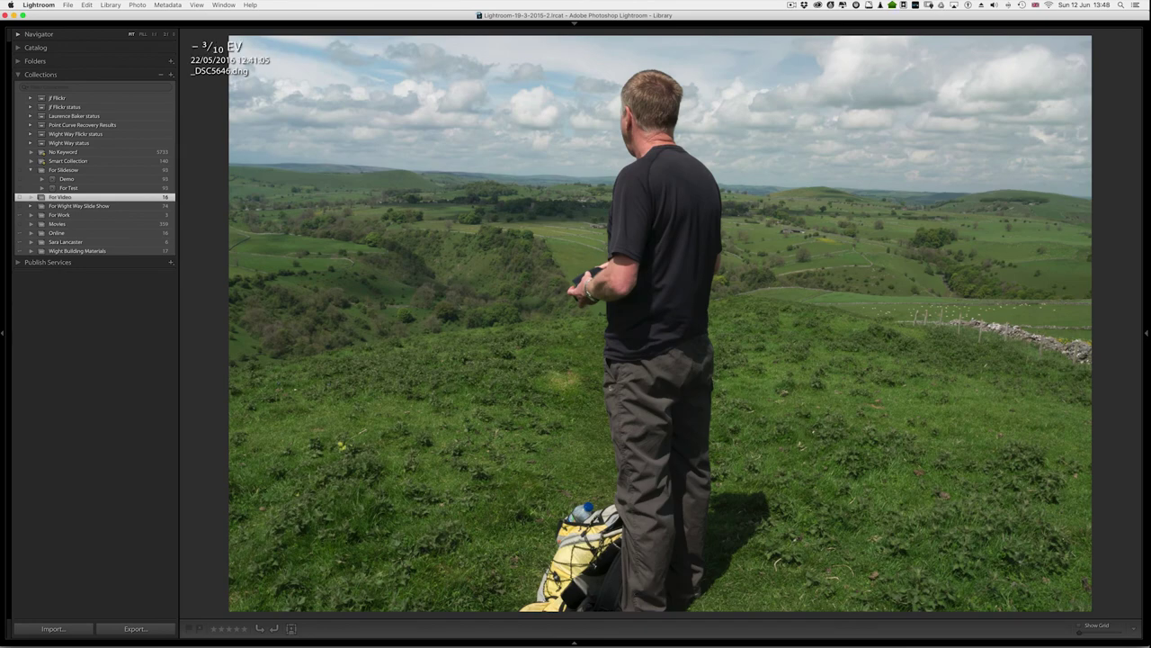
pyautogui.press('Left')
pyautogui.press('Right')
pyautogui.press('Left')
pyautogui.press('Right')
pyautogui.press('g')
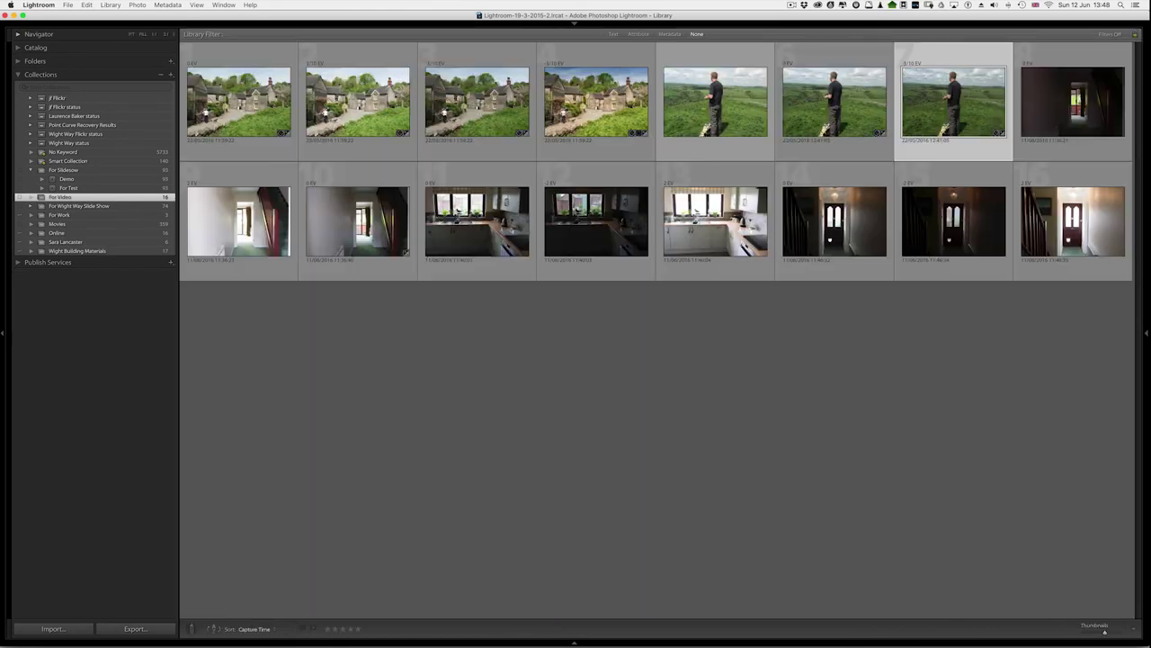
# - Merge the three bracketed hillside photos to HDR with Auto Align, Auto Tone and Medium deghosting
pyautogui.click(717, 93)
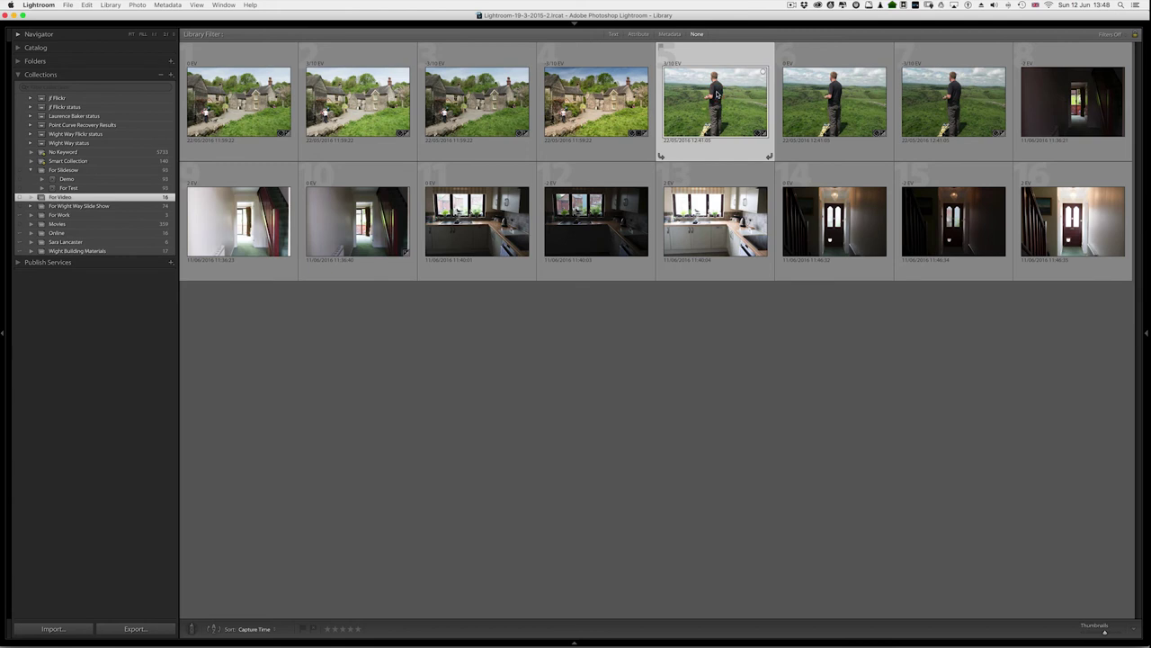
pyautogui.keyDown('shift'); pyautogui.click(940, 96); pyautogui.keyUp('shift')
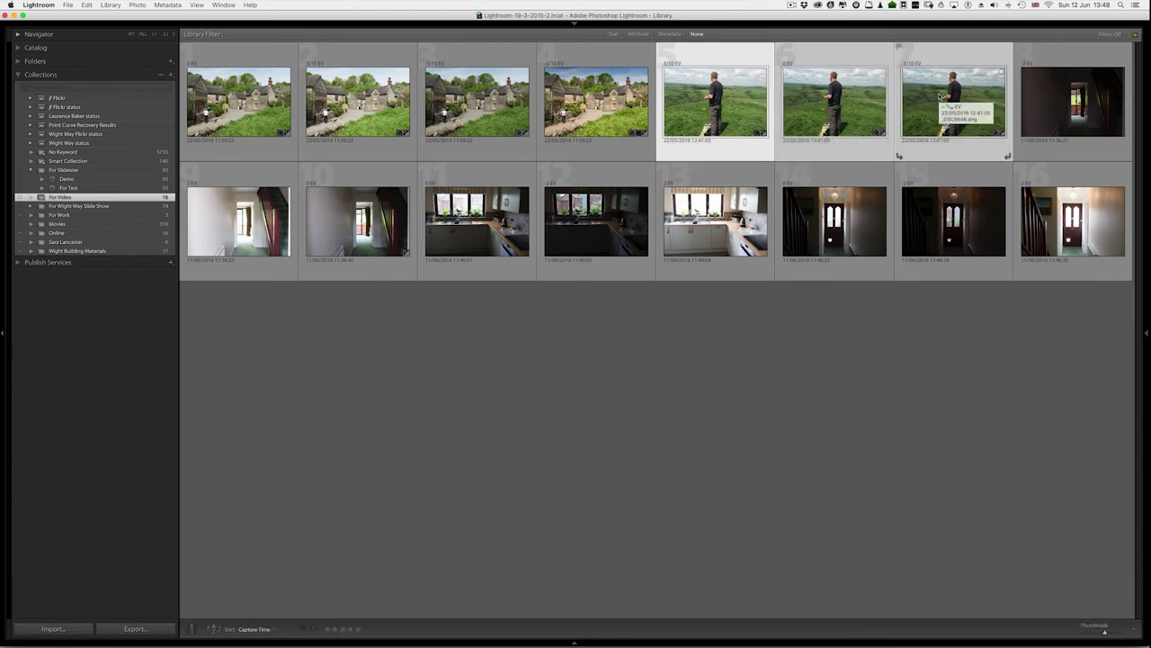
pyautogui.press('ctrl')
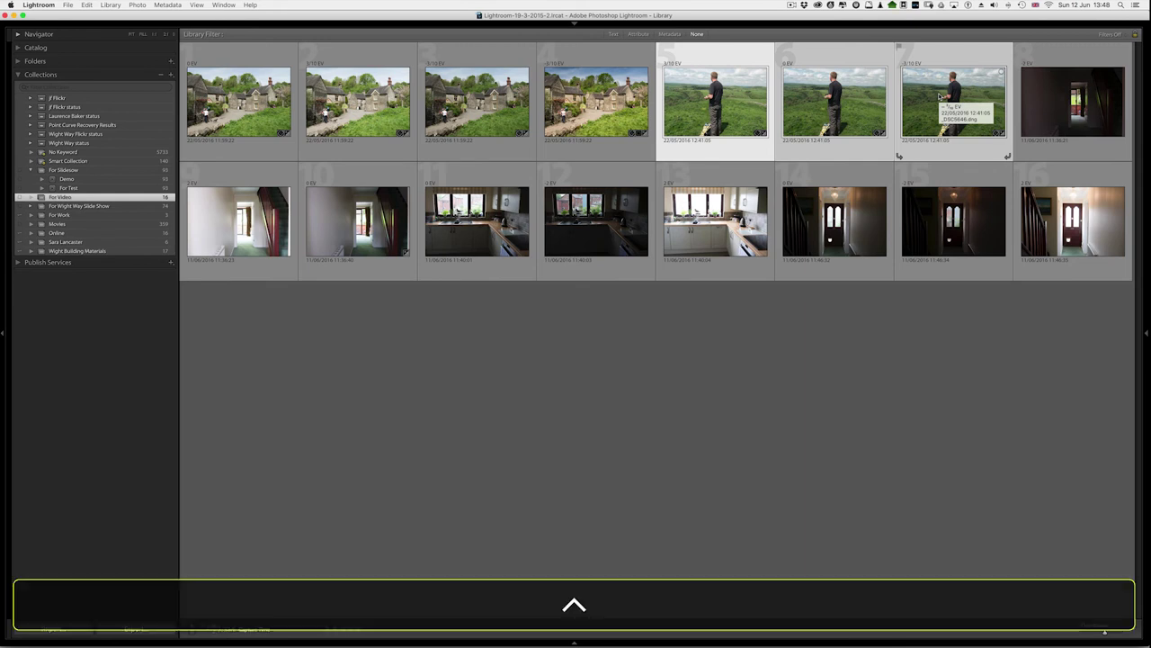
pyautogui.hotkey('ctrl', 'h')
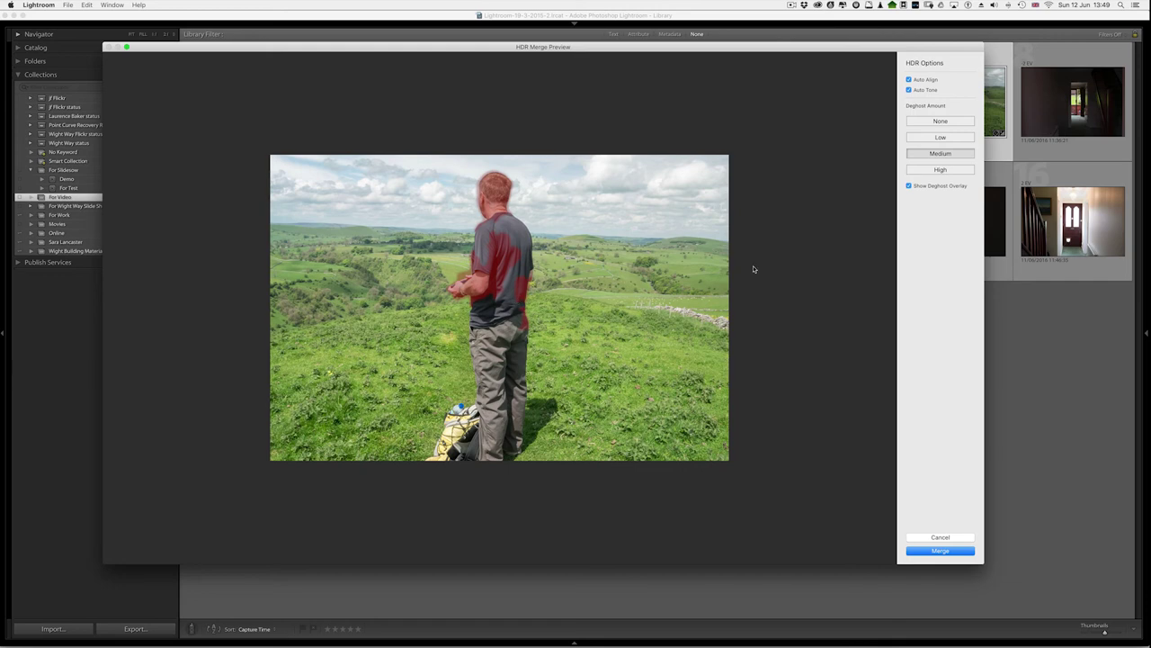
pyautogui.click(919, 551)
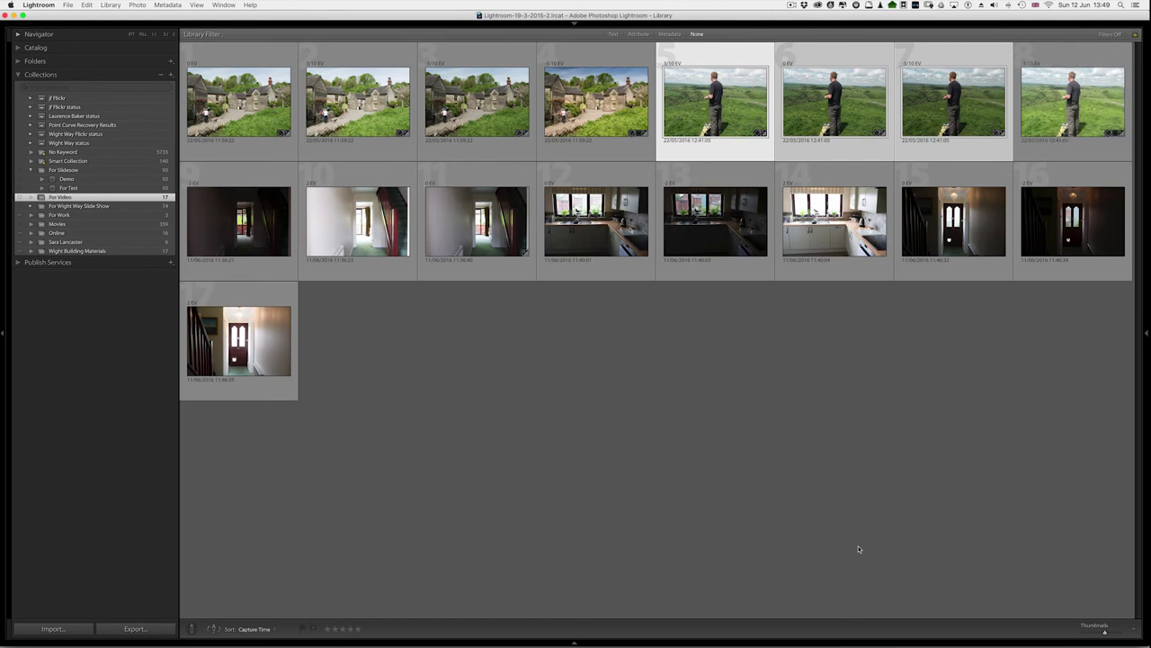
# - Inspect the merged hillside HDR photo up close around the man's hands and head for ghosting
pyautogui.click(1048, 115)
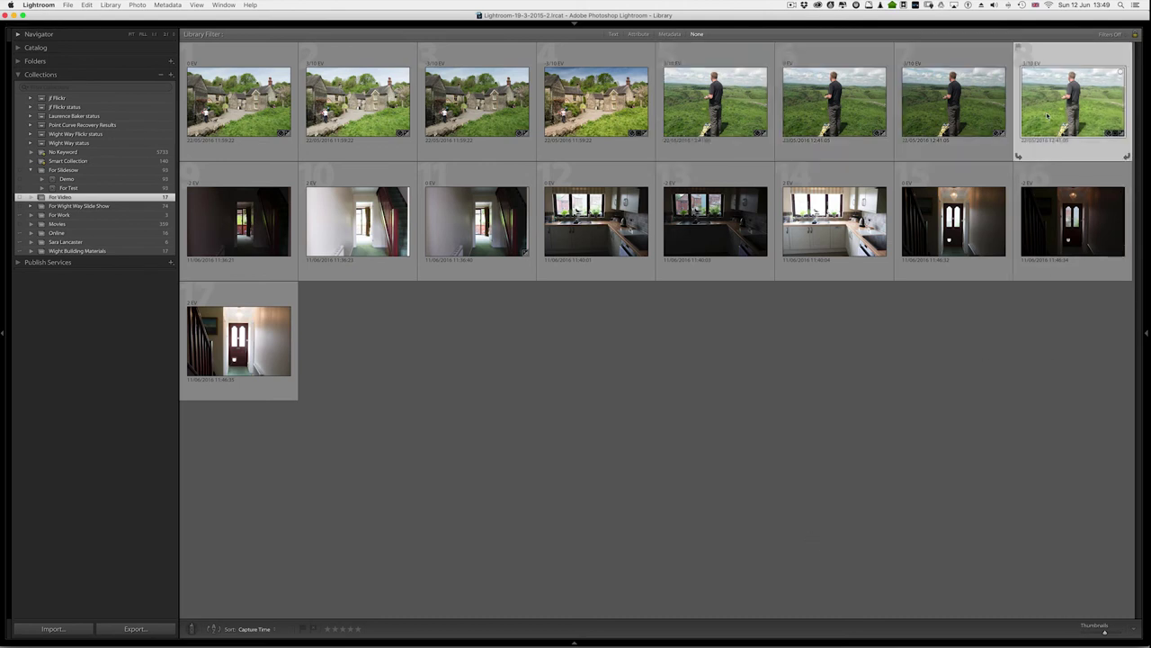
pyautogui.doubleClick(1048, 115)
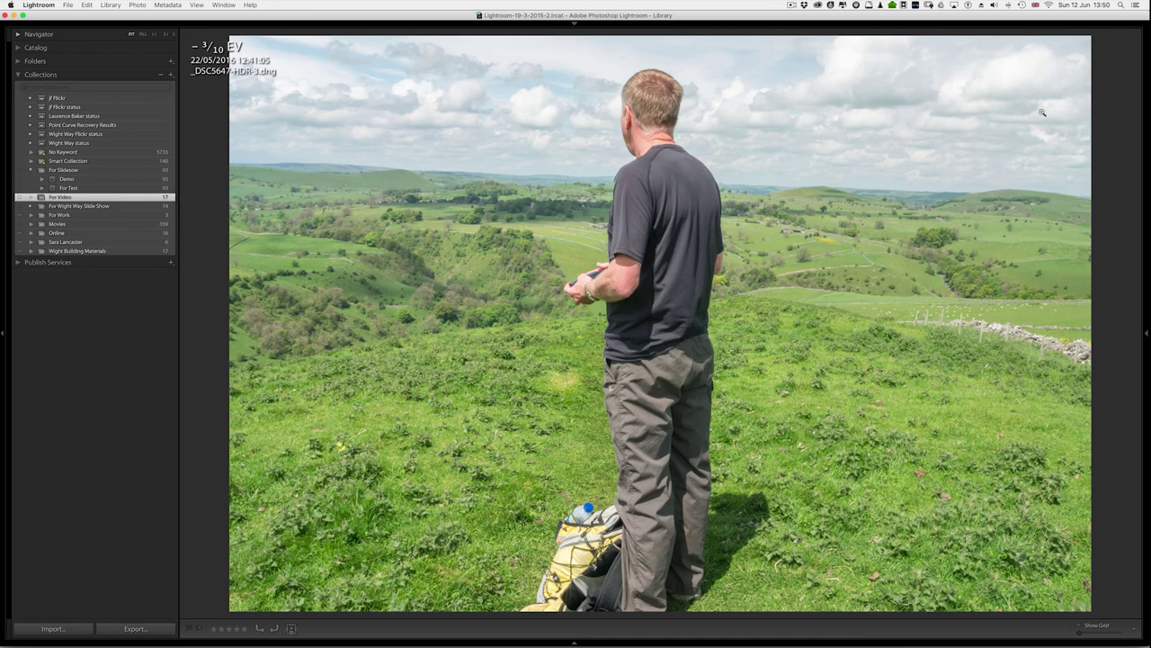
pyautogui.click(585, 275)
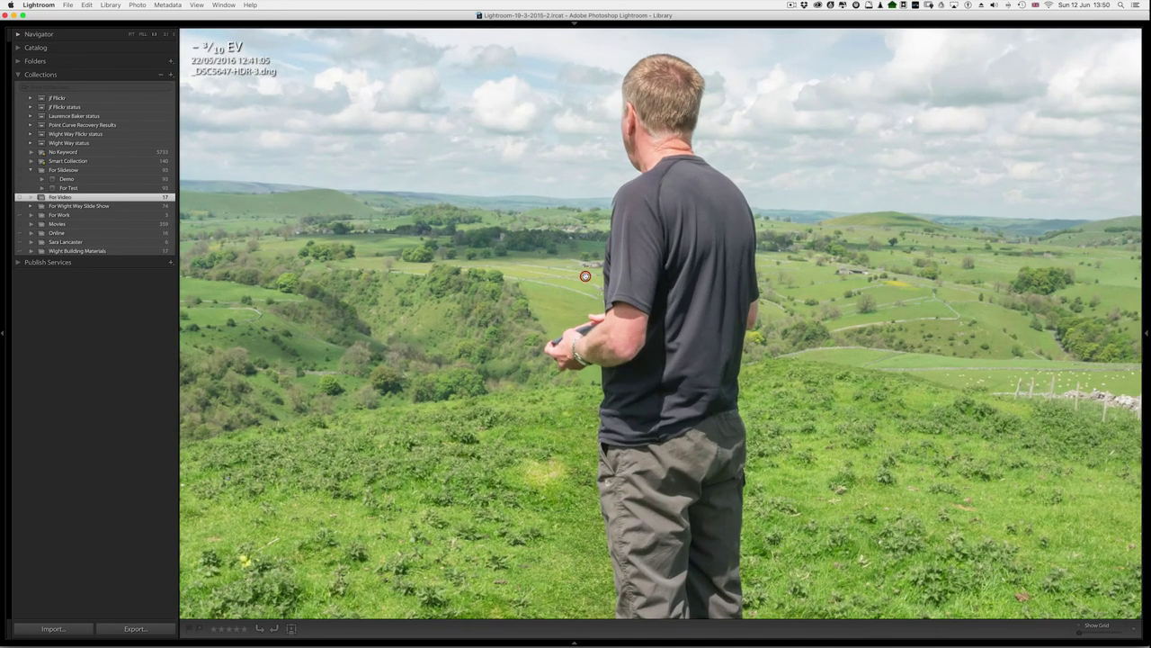
pyautogui.click(667, 96)
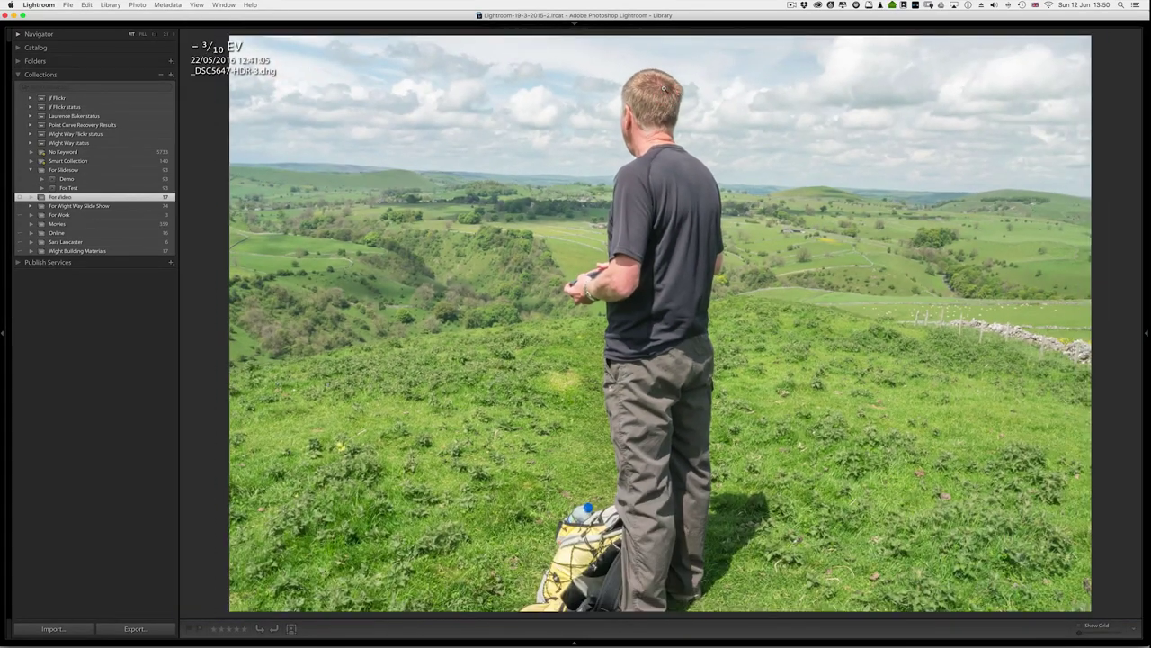
pyautogui.click(666, 88)
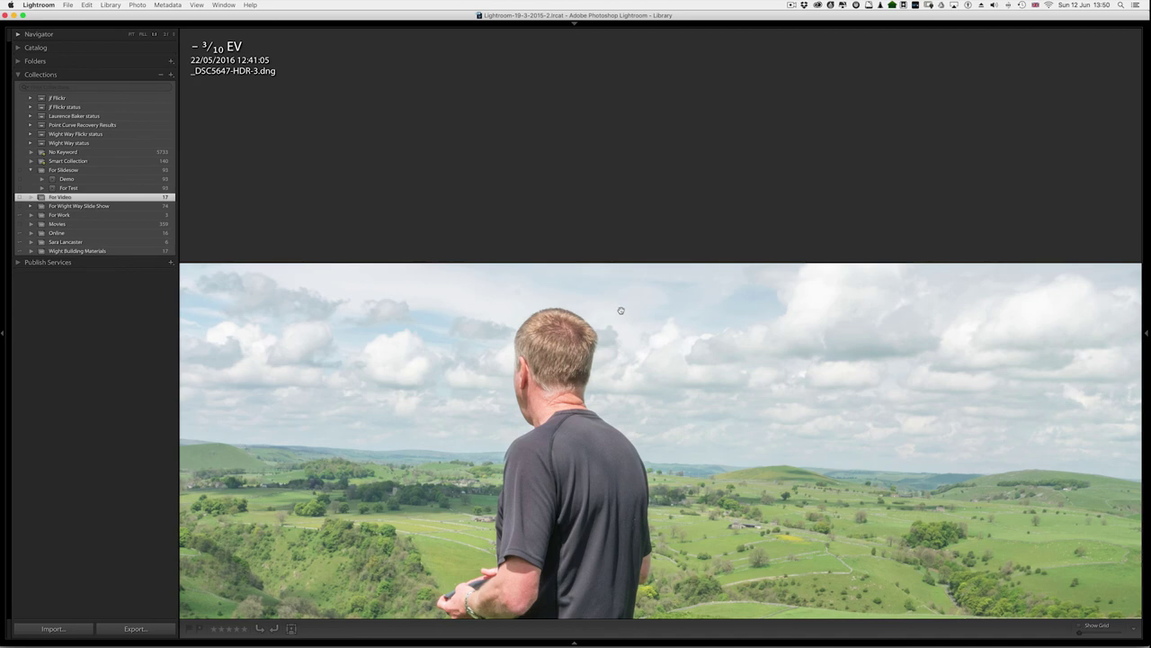
pyautogui.moveTo(620, 314); pyautogui.dragTo(633, 77)
pyautogui.click(634, 63)
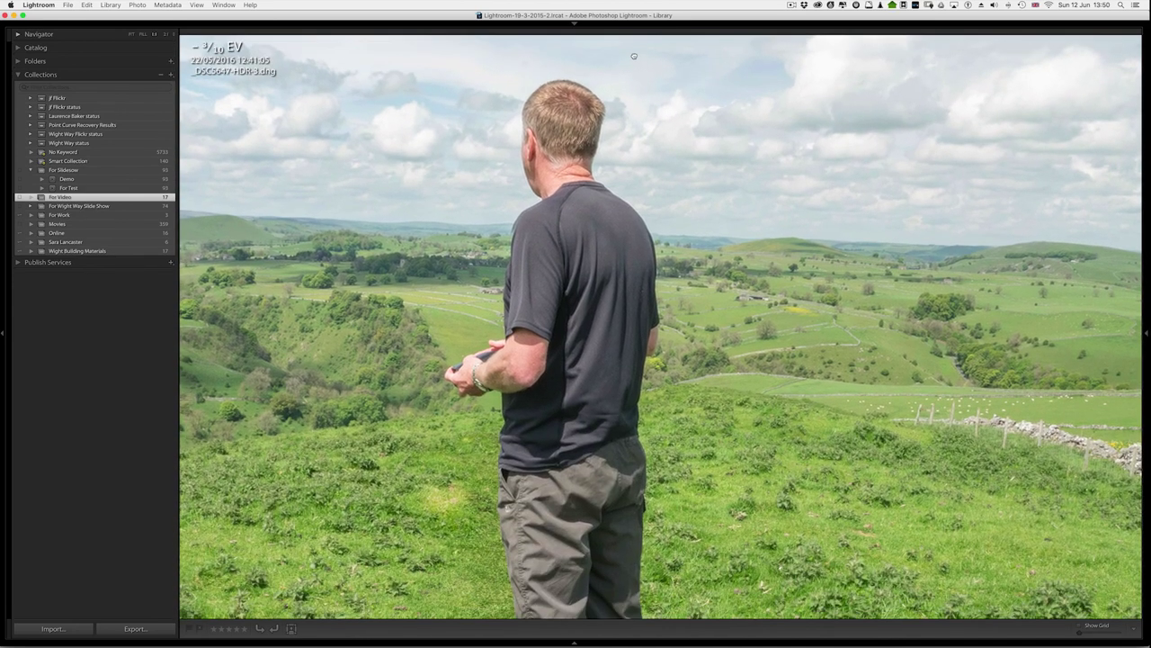
pyautogui.press('g')
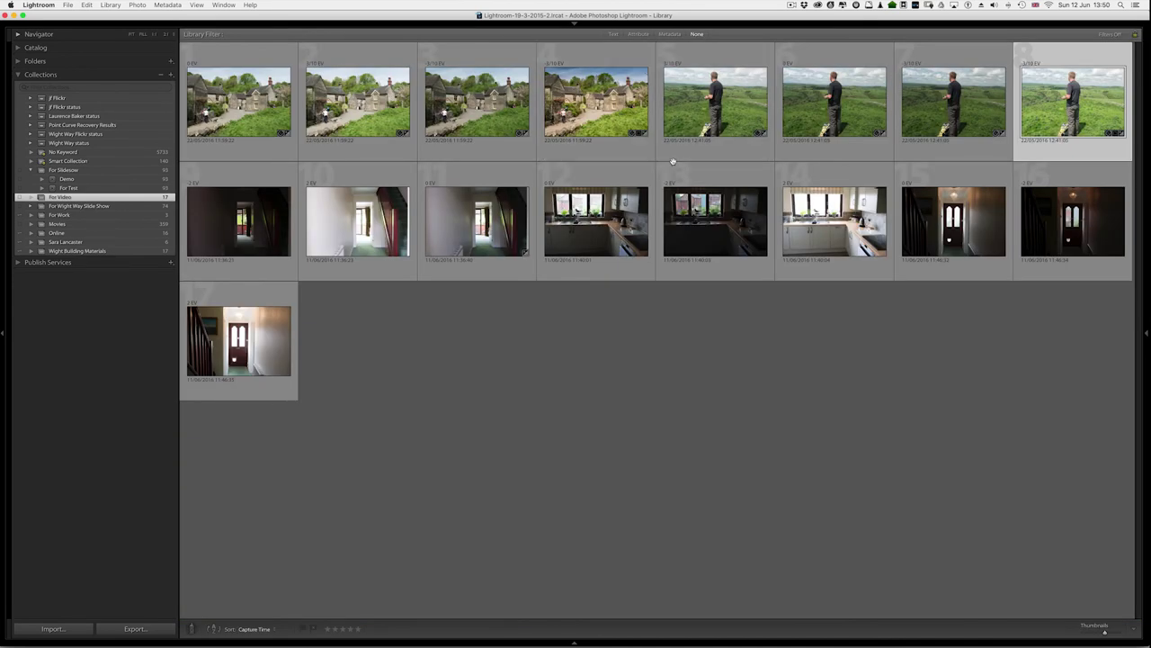
# - Merge the three bracketed front-door hallway photos to HDR with deghosting set to None, Auto Align off and Auto Tone on
pyautogui.click(919, 250)
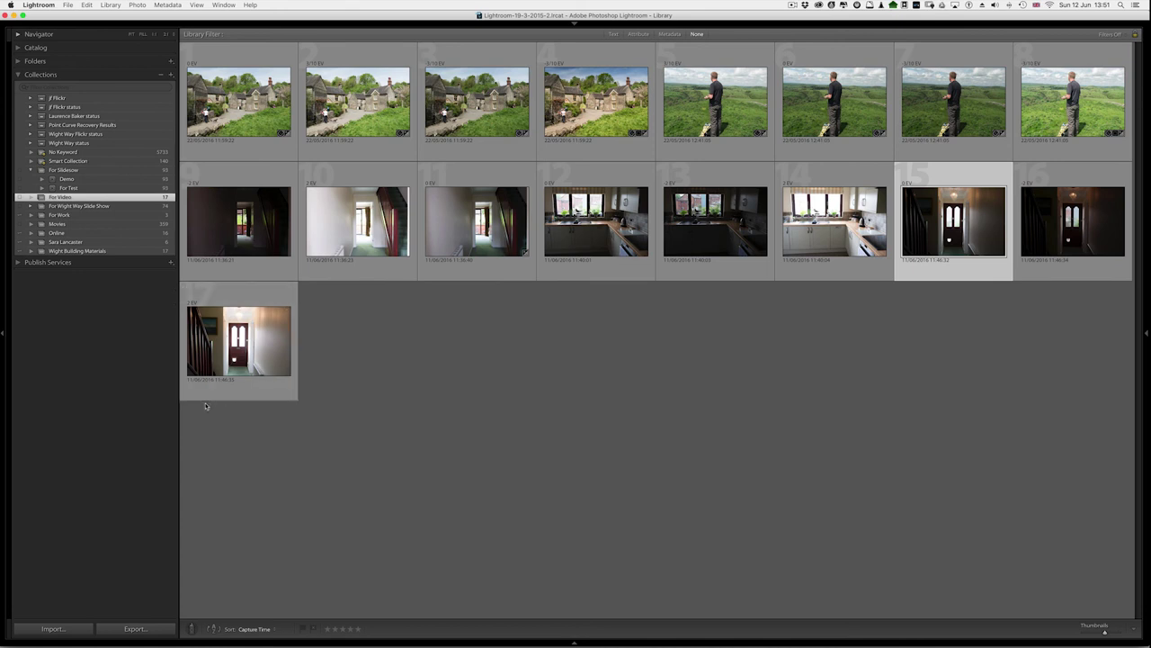
pyautogui.keyDown('shift'); pyautogui.click(253, 358); pyautogui.keyUp('shift')
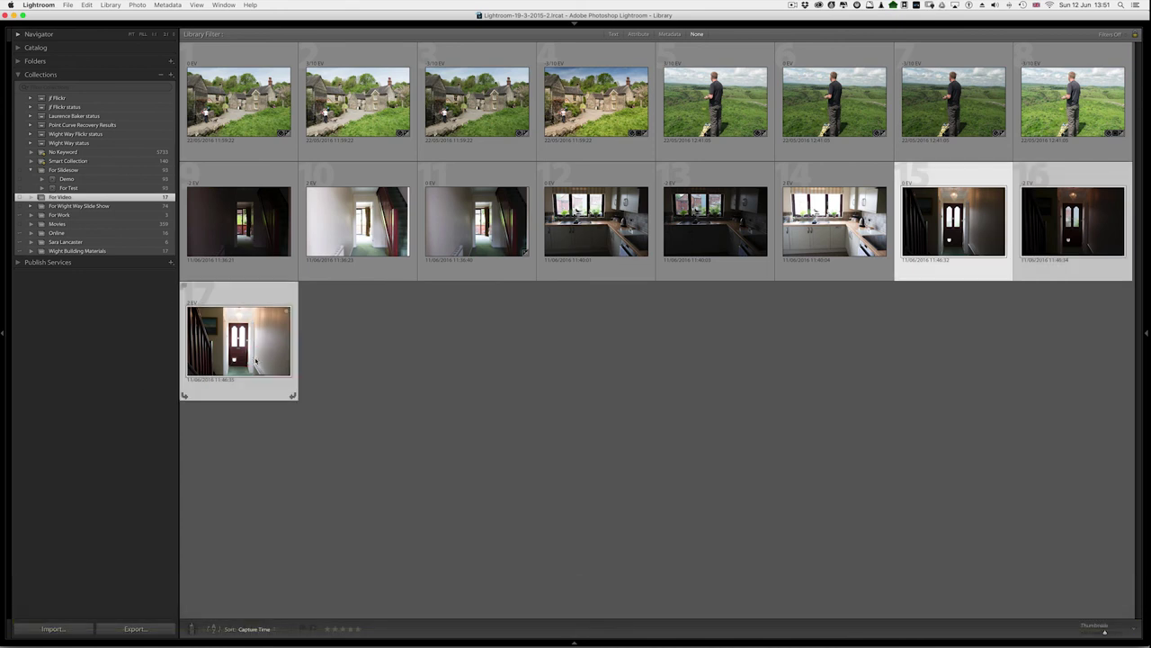
pyautogui.hotkey('ctrl', 'h')
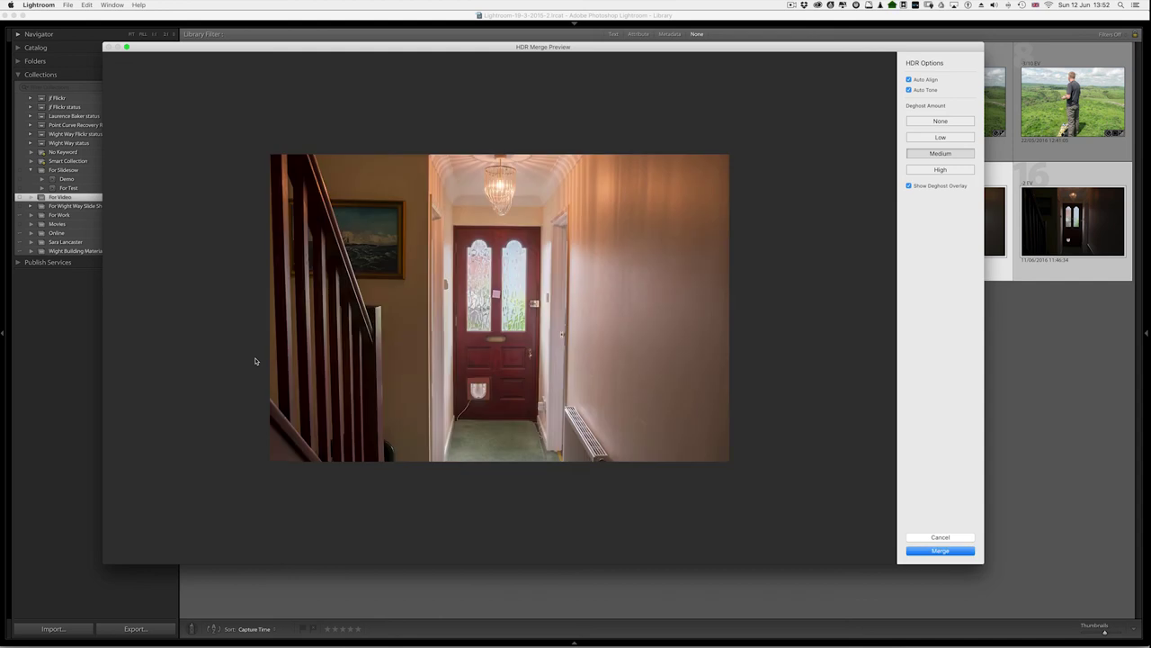
pyautogui.click(920, 118)
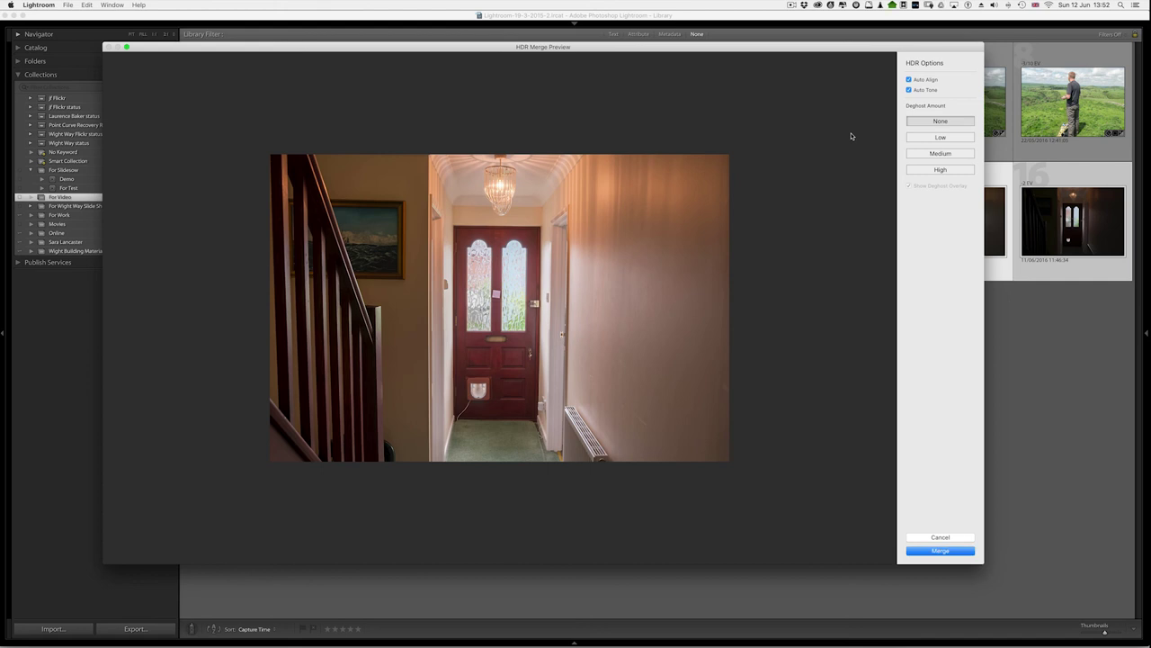
pyautogui.click(909, 79)
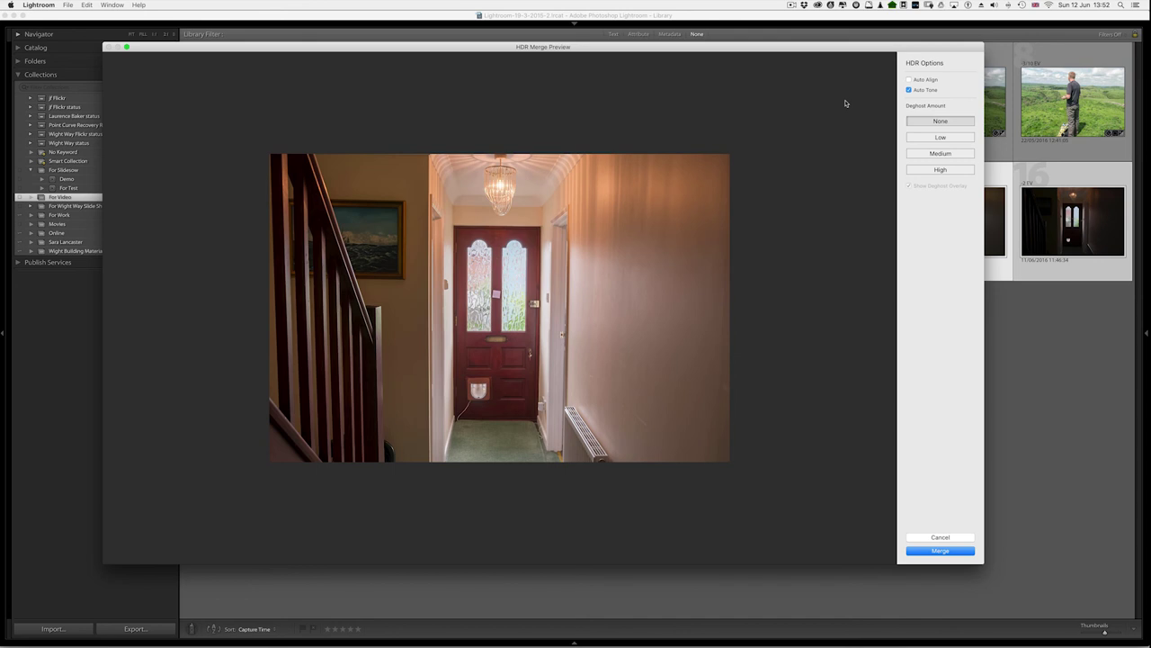
pyautogui.click(940, 550)
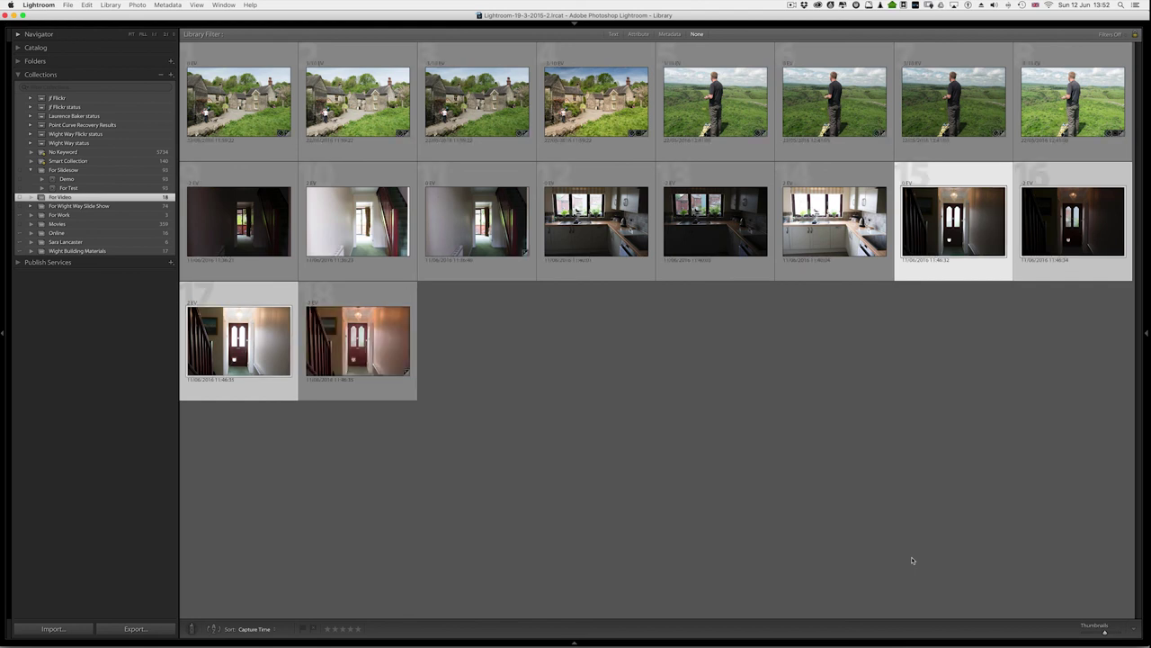
# - Examine the merged hallway HDR photo at full size and compare it with the original 0 EV exposure
pyautogui.click(370, 365)
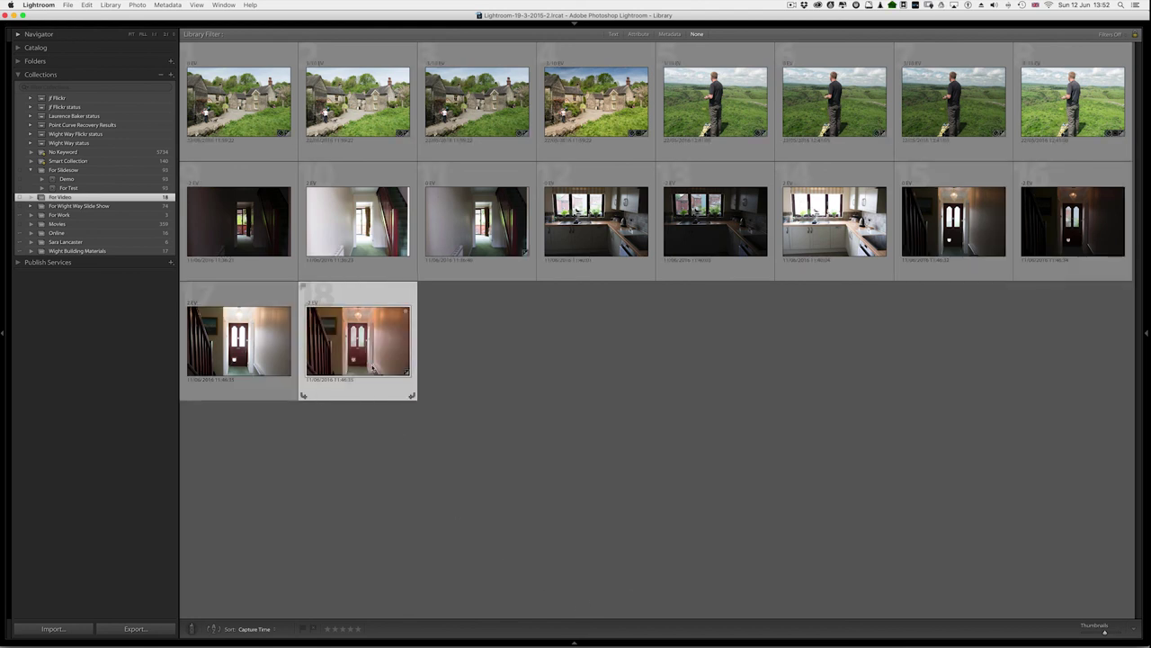
pyautogui.doubleClick(370, 364)
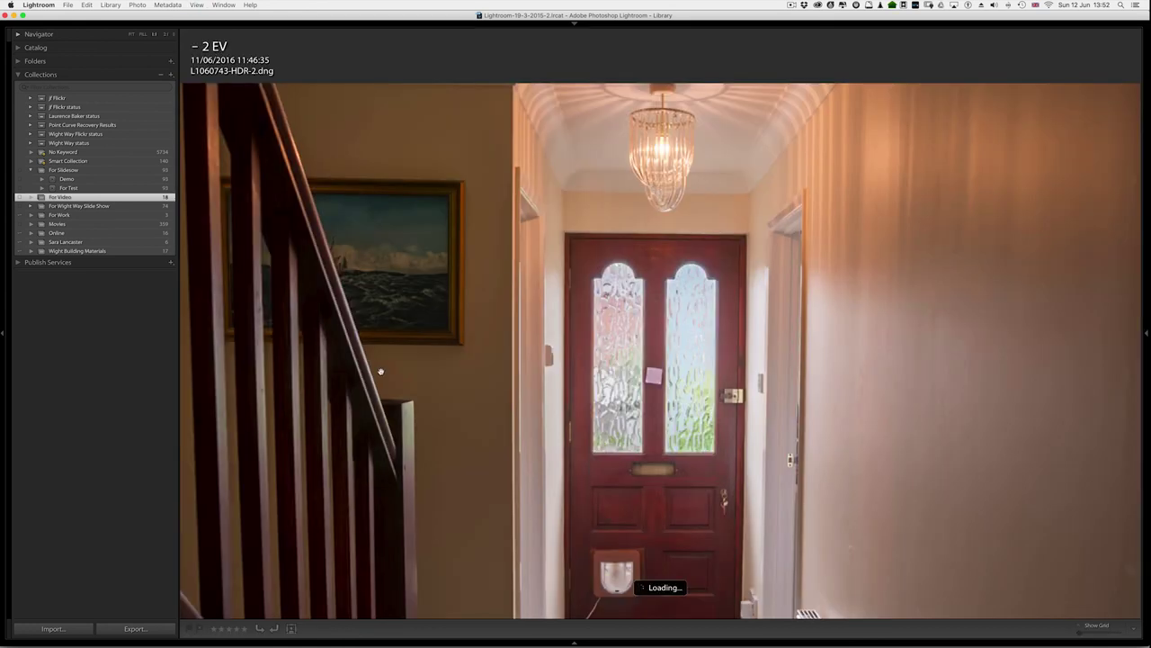
pyautogui.press('super')
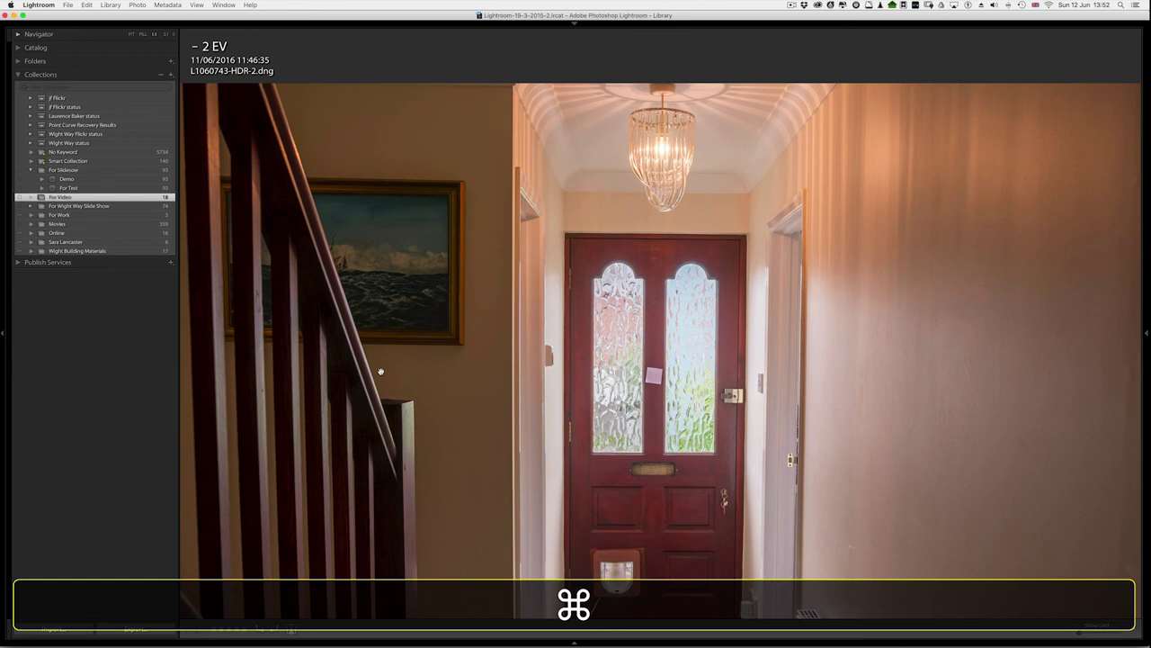
pyautogui.press('super+minus')
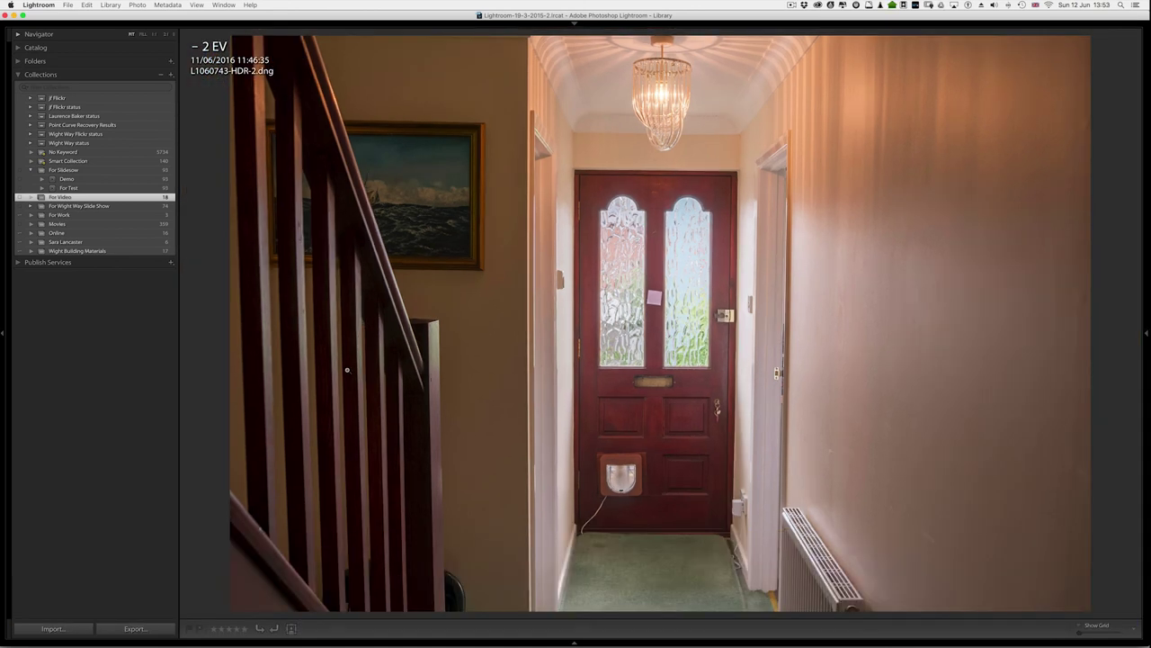
pyautogui.press('g')
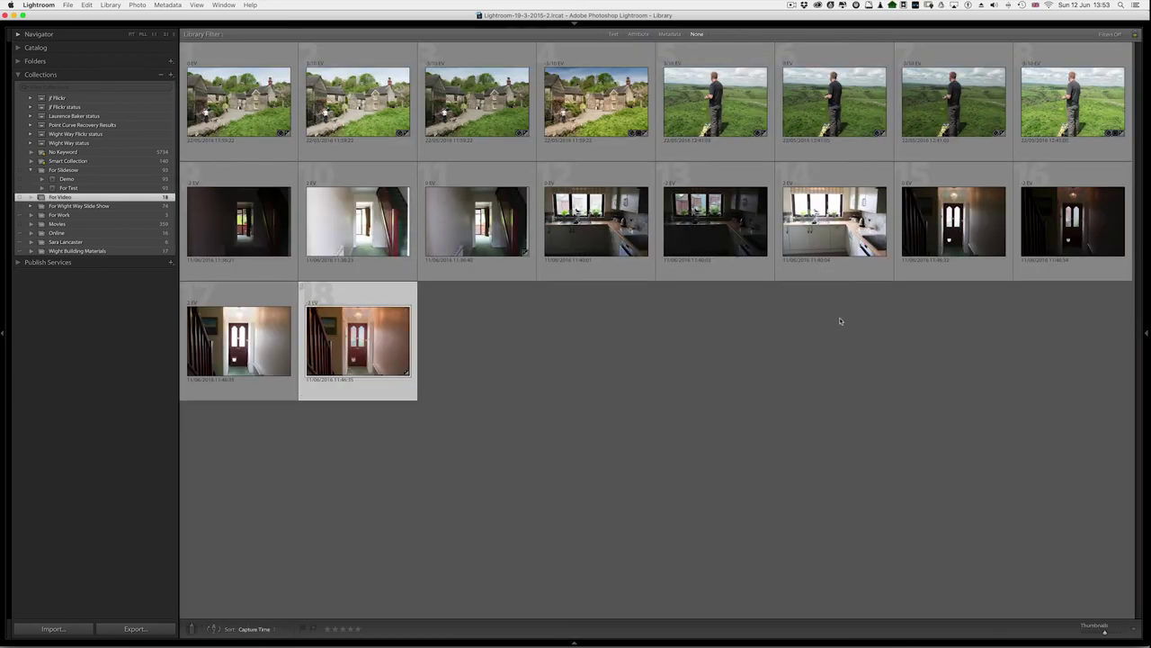
pyautogui.click(958, 219)
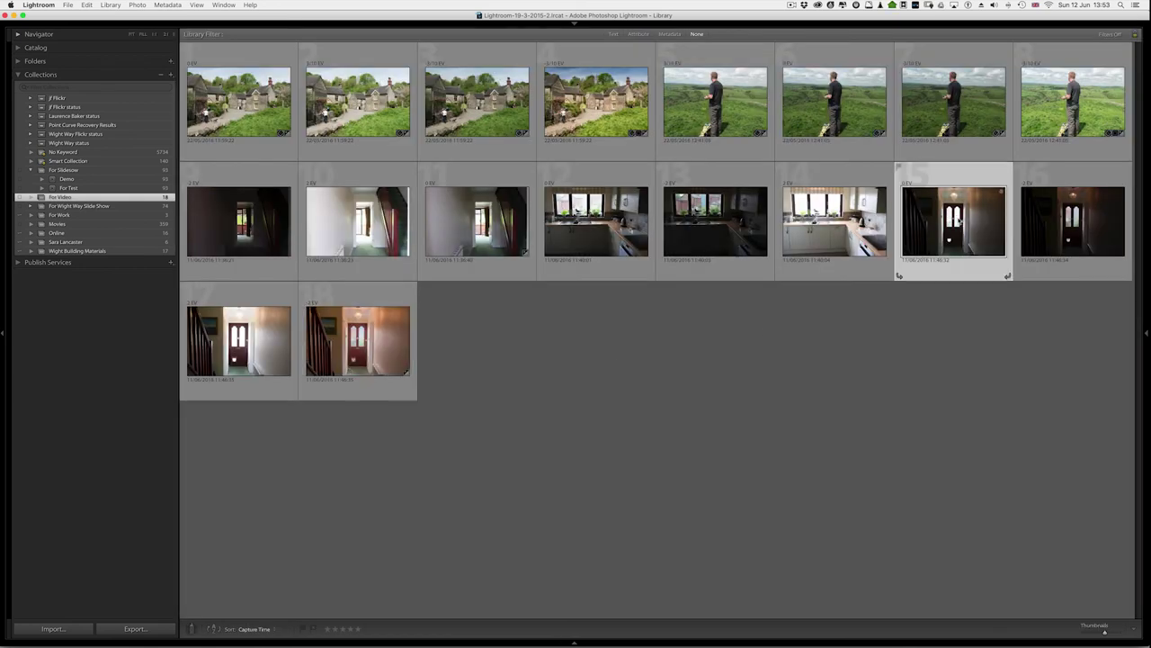
pyautogui.press('e')
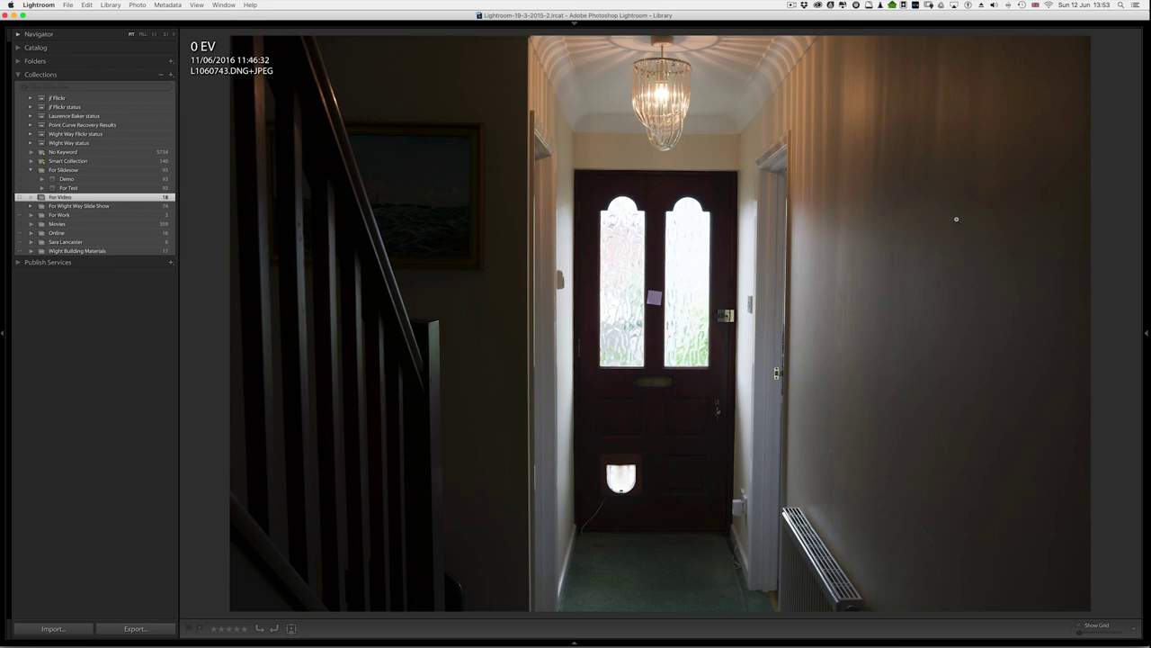
pyautogui.press('g')
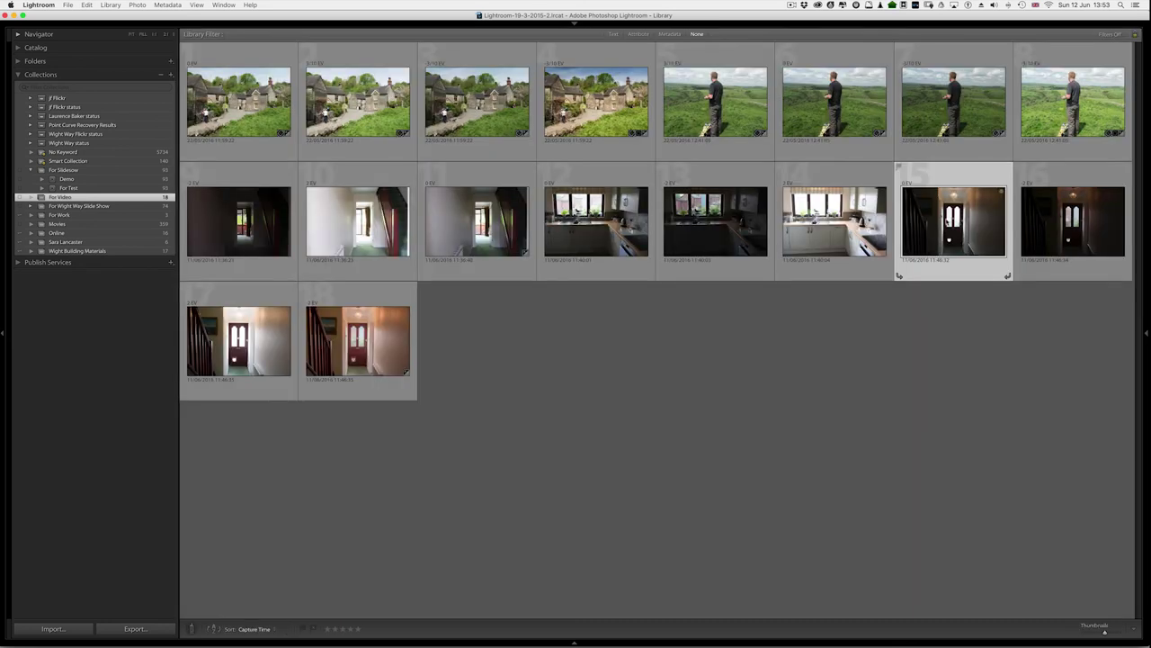
pyautogui.click(334, 352)
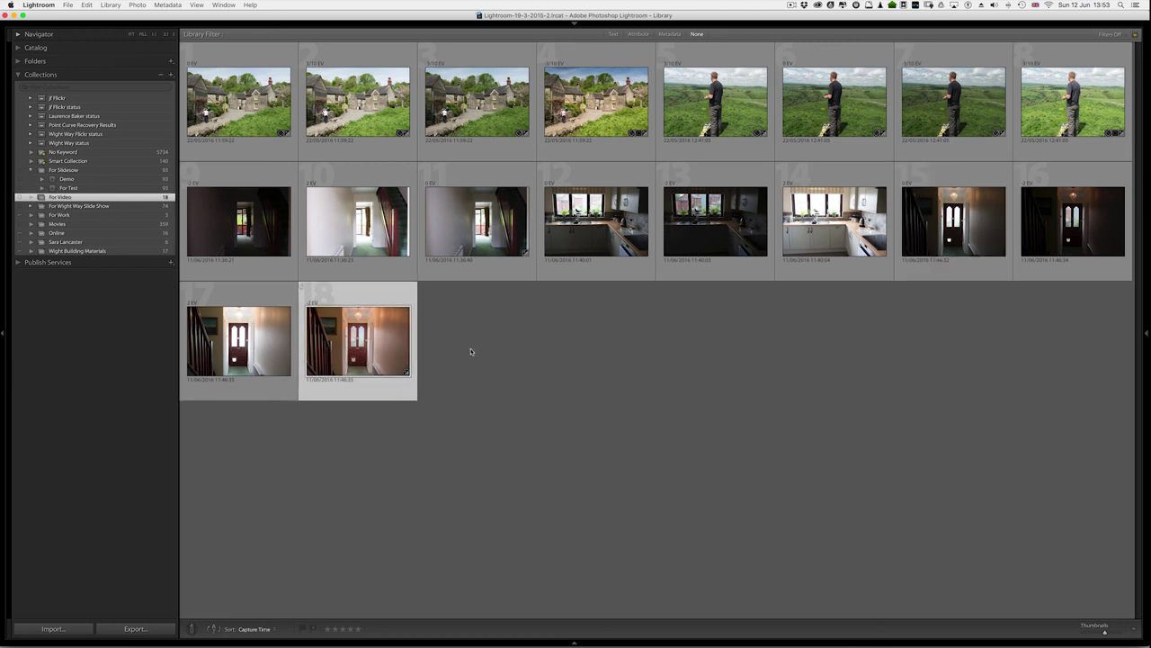
# - Compare the merged hallway HDR photo side by side with the original 0 EV hallway exposure in Survey view
pyautogui.press('super')
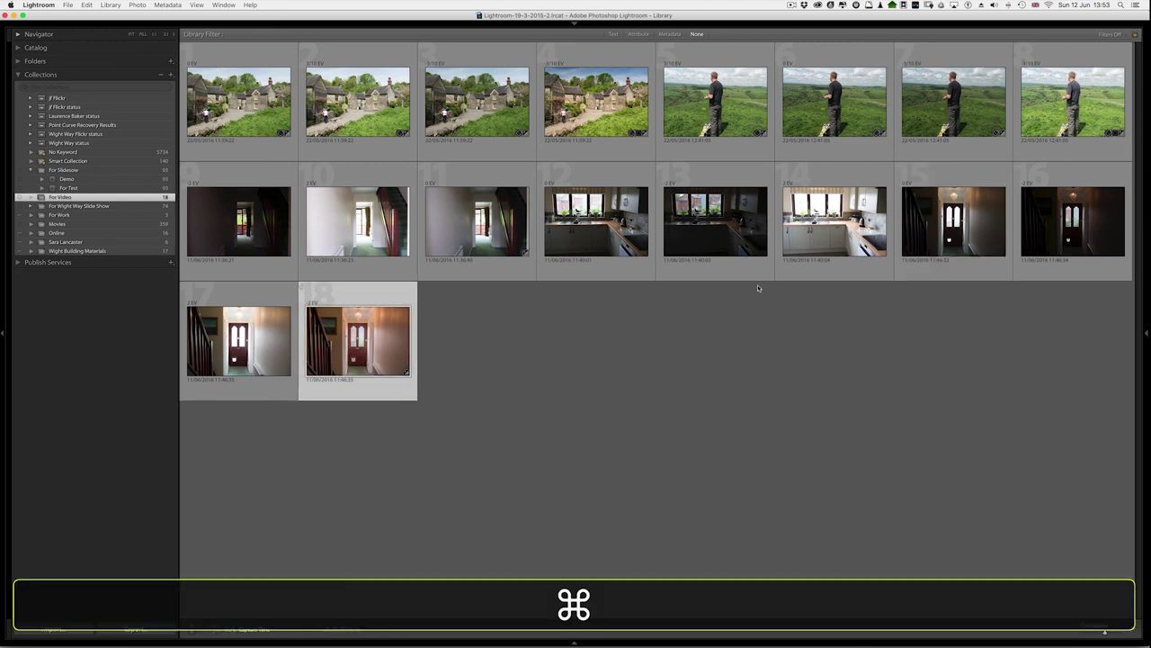
pyautogui.keyDown('super'); pyautogui.click(954, 232); pyautogui.keyUp('super')
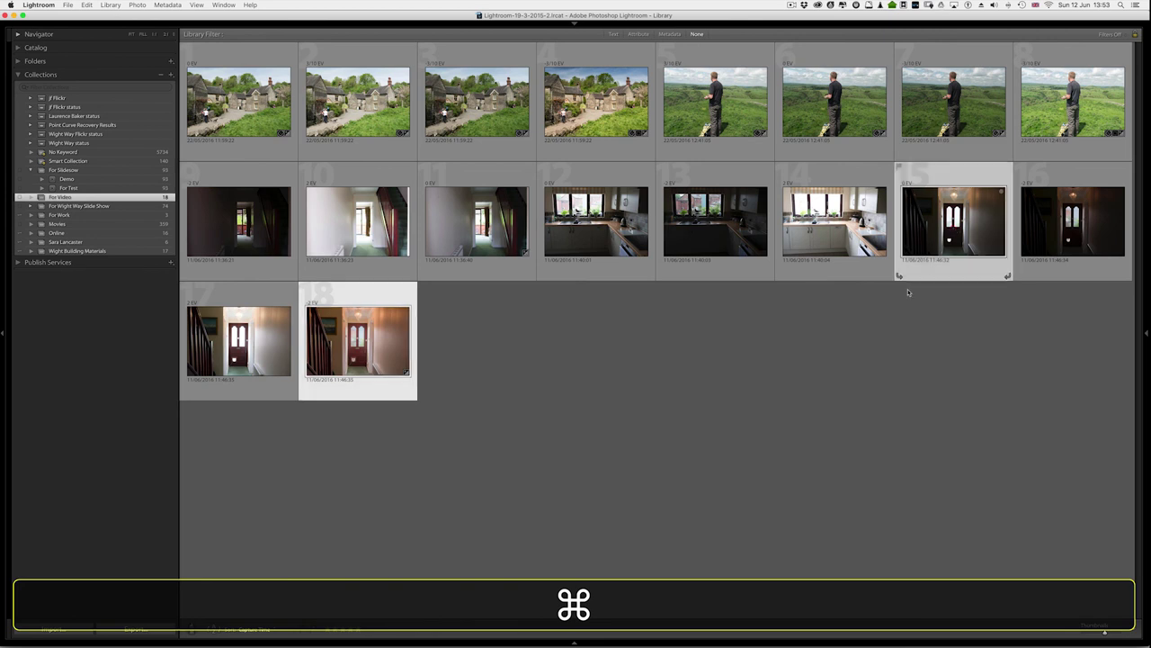
pyautogui.press('n')
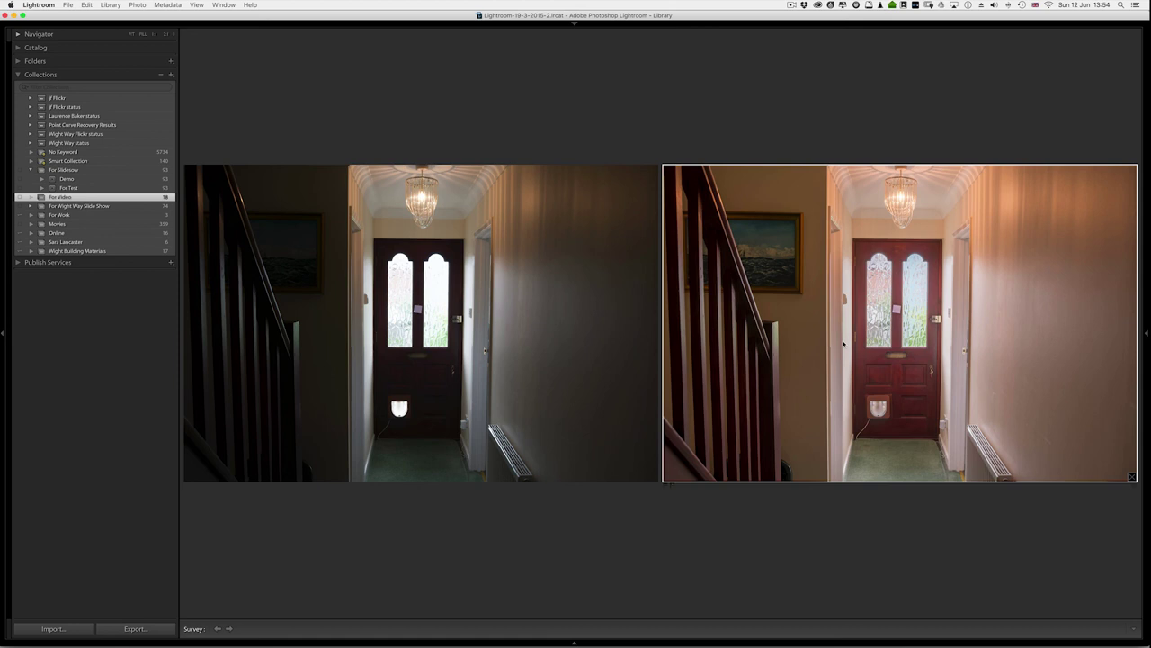
# - Switch the merged hallway HDR photo to the Develop module and open it as a Smart Object in Photoshop
pyautogui.press('d')
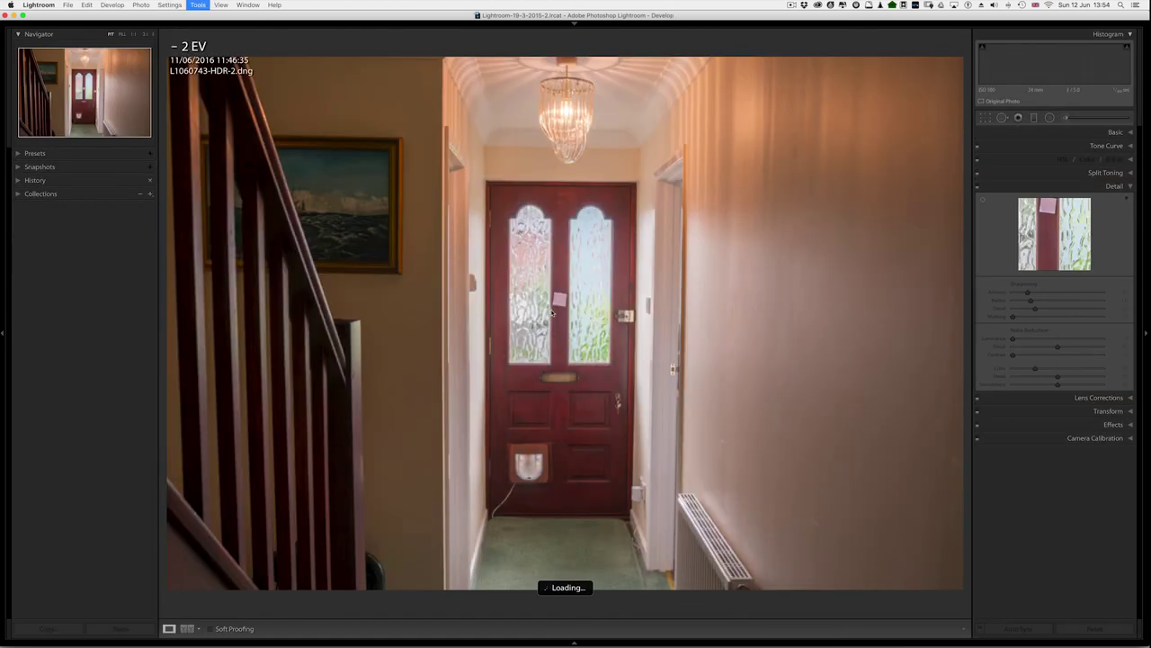
pyautogui.click(139, 5)
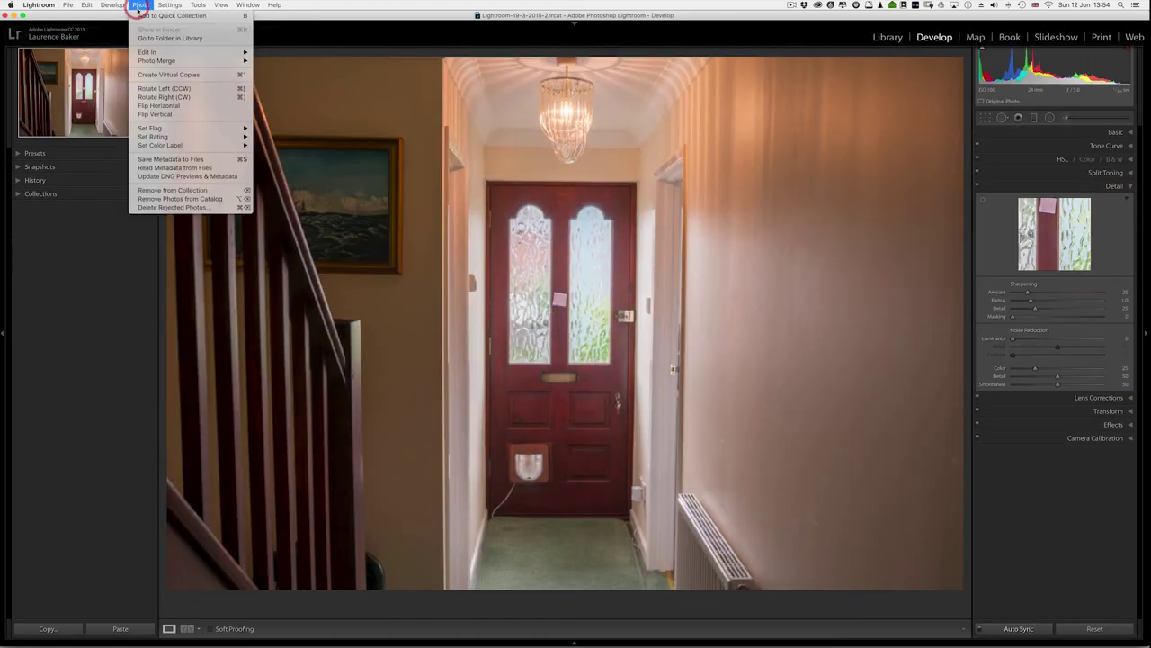
pyautogui.moveTo(180, 52)
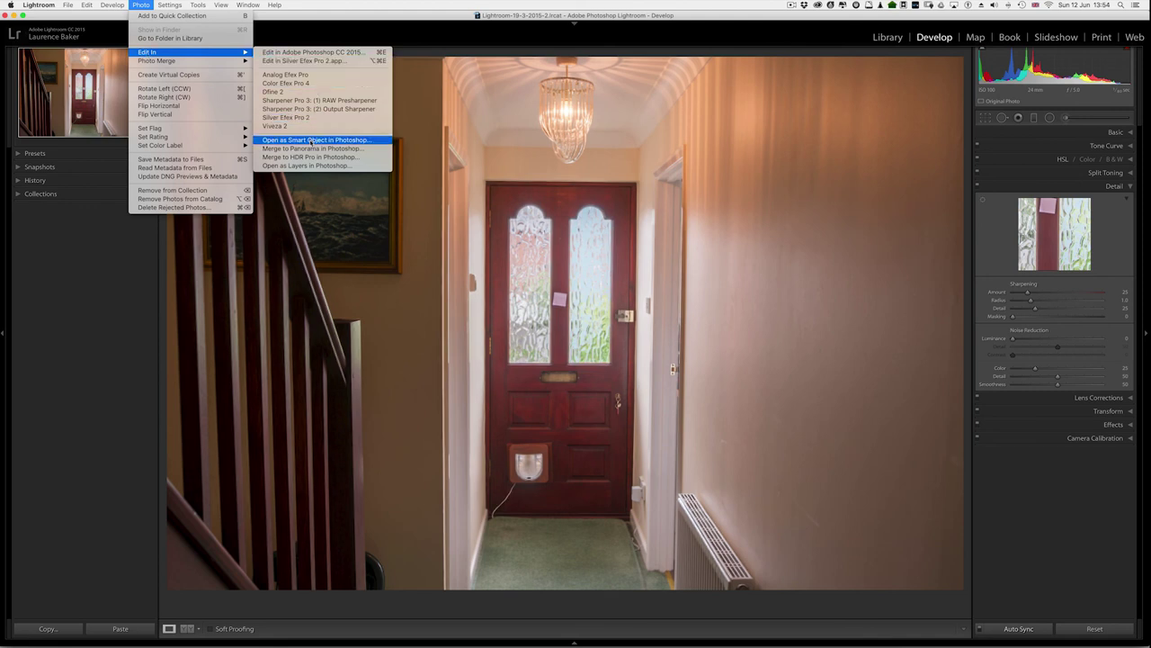